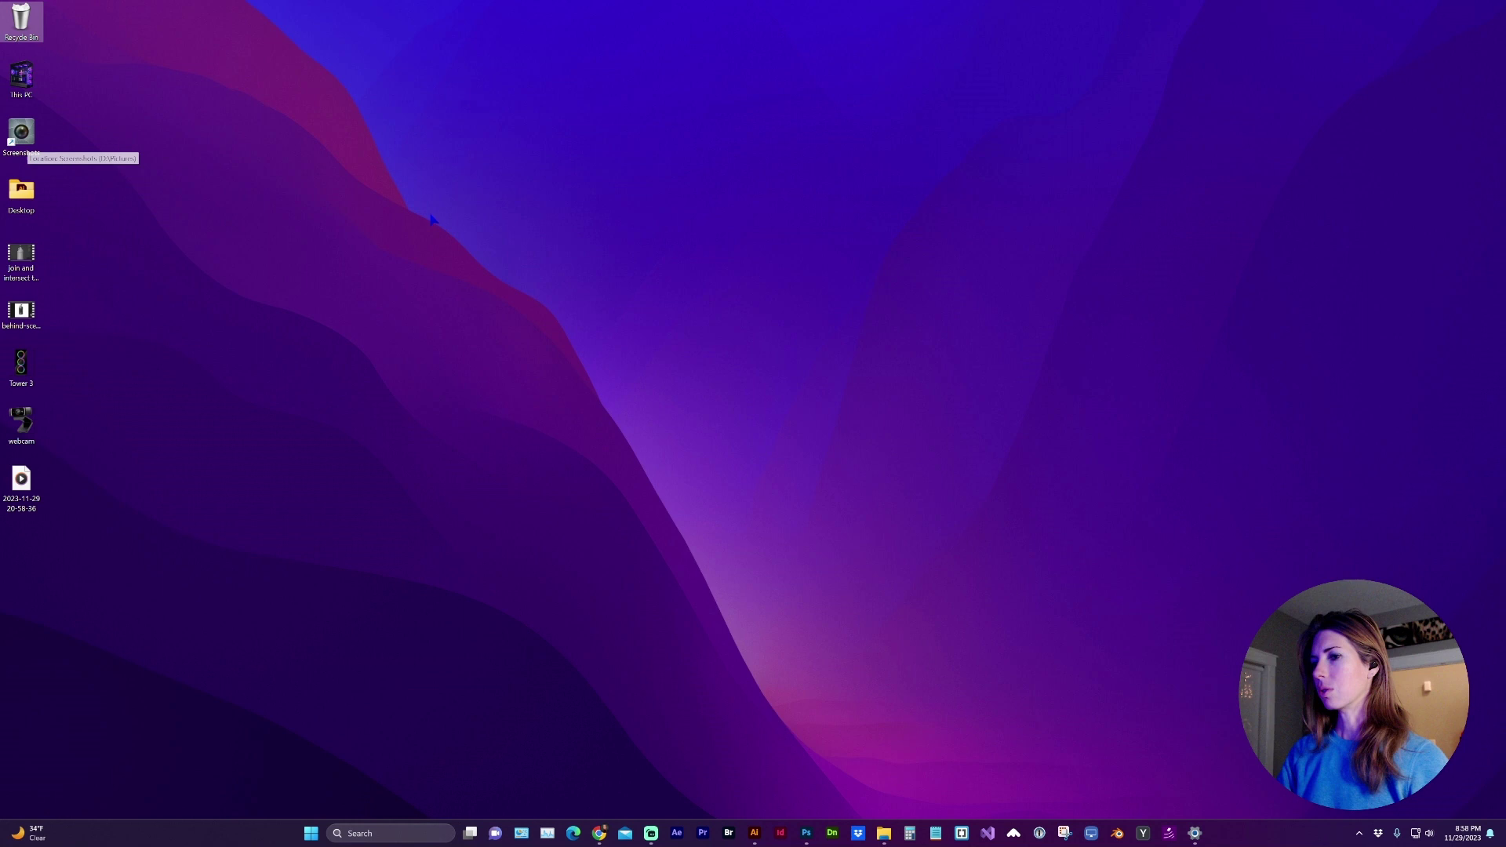
From the desktop, reach Personalization > Themes and bring up Desktop icon settings
right_click(272, 294)
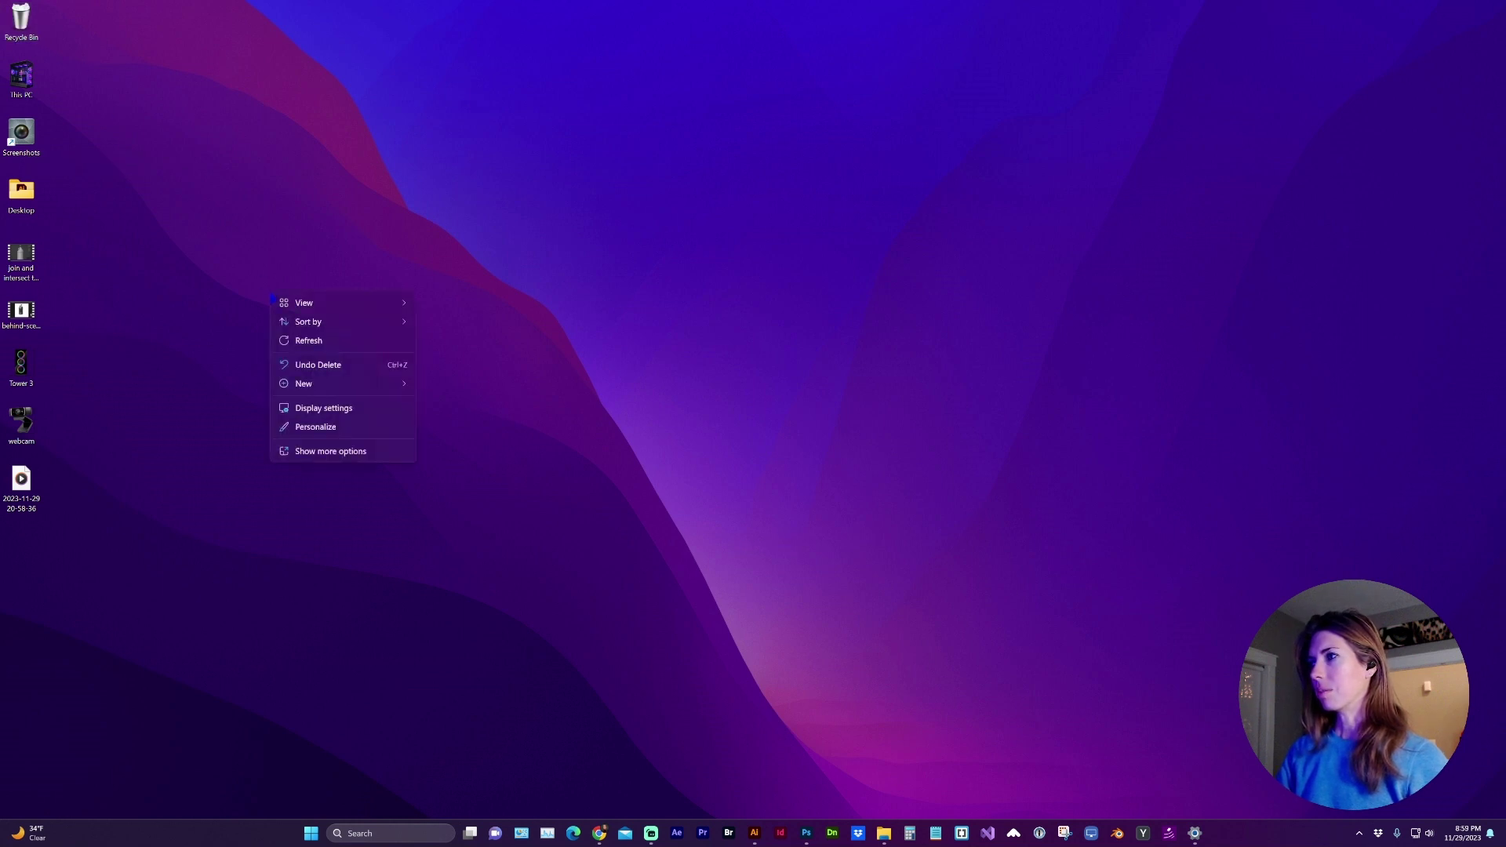
click(316, 428)
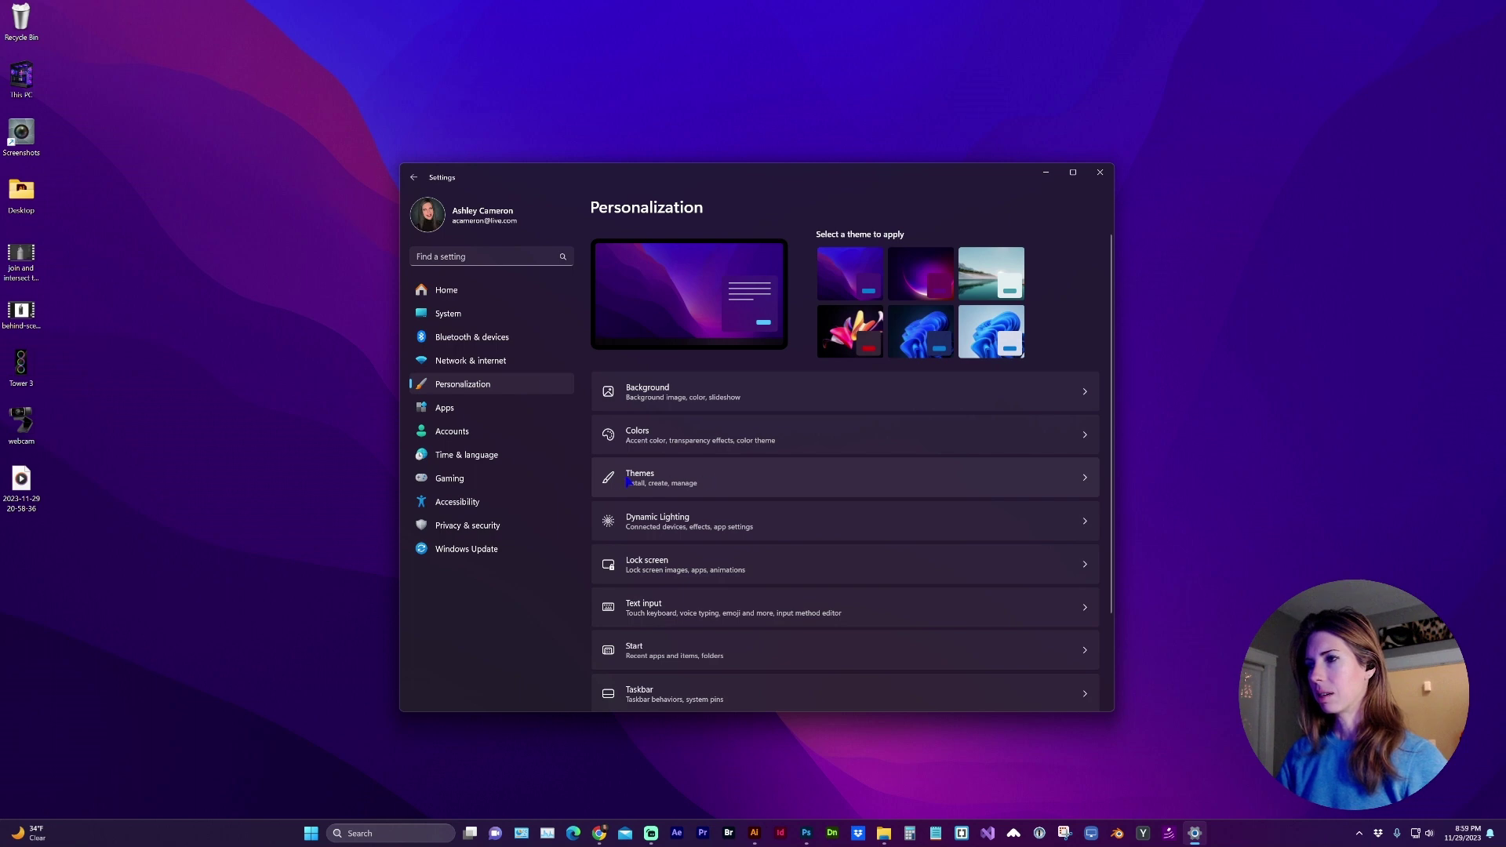
click(676, 477)
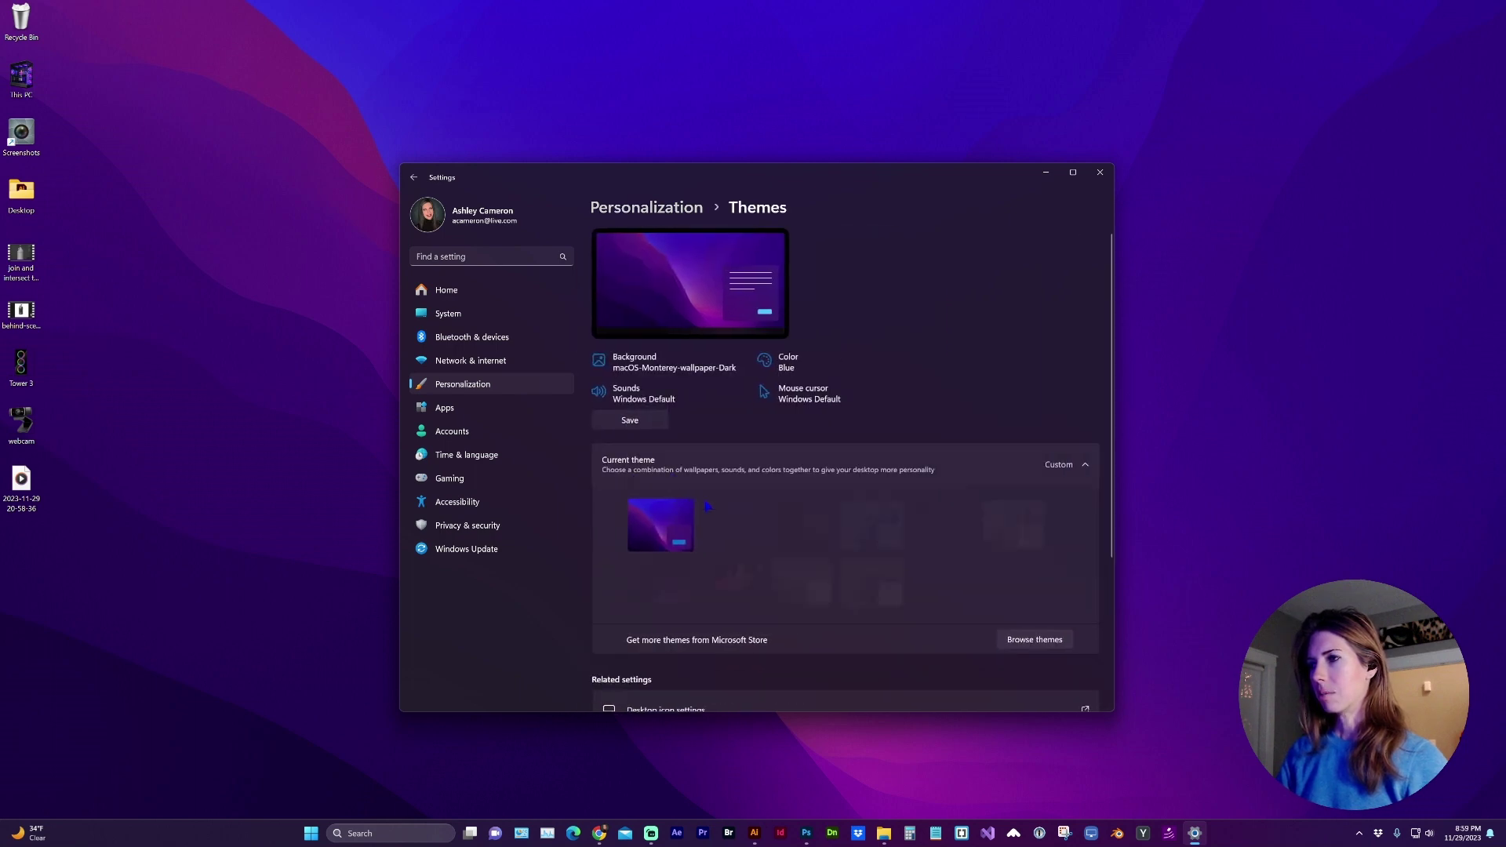
scroll(761, 561, down, 5)
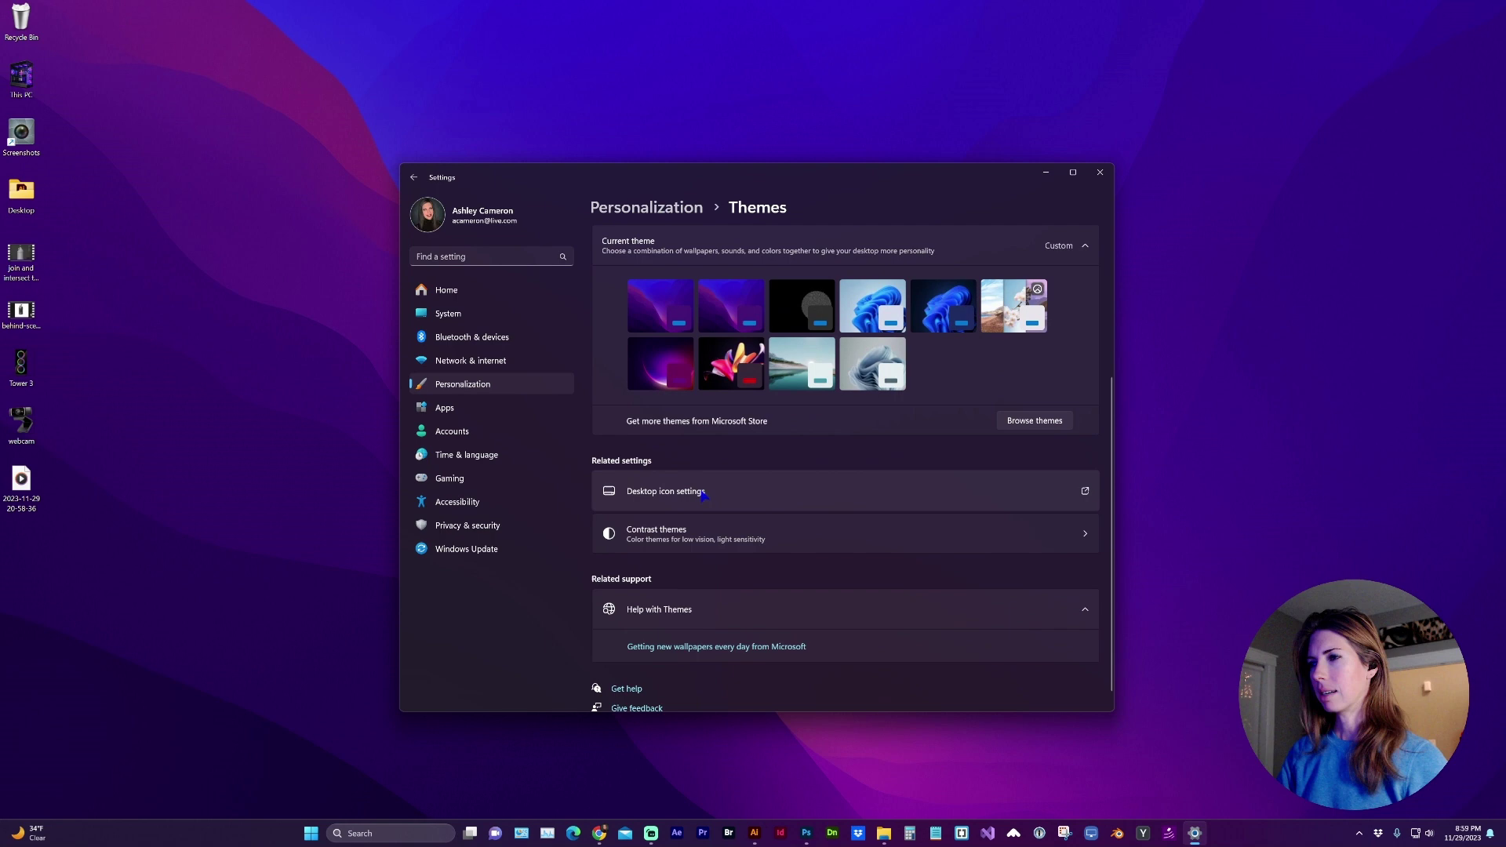
click(697, 494)
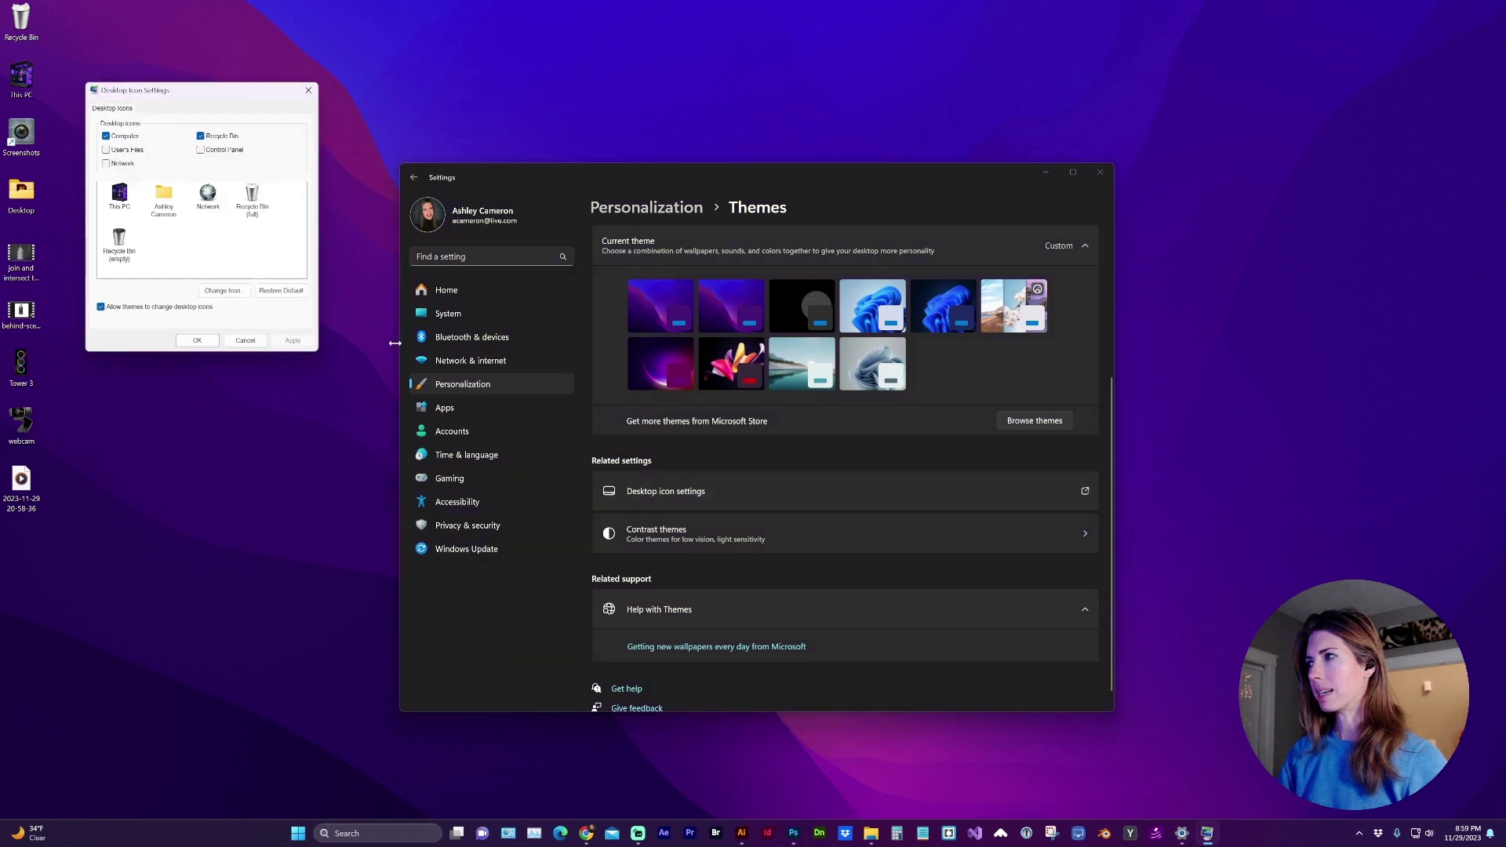
Centre the Desktop Icon Settings dialog, select the user's files folder icon and start changing its icon
click(1046, 173)
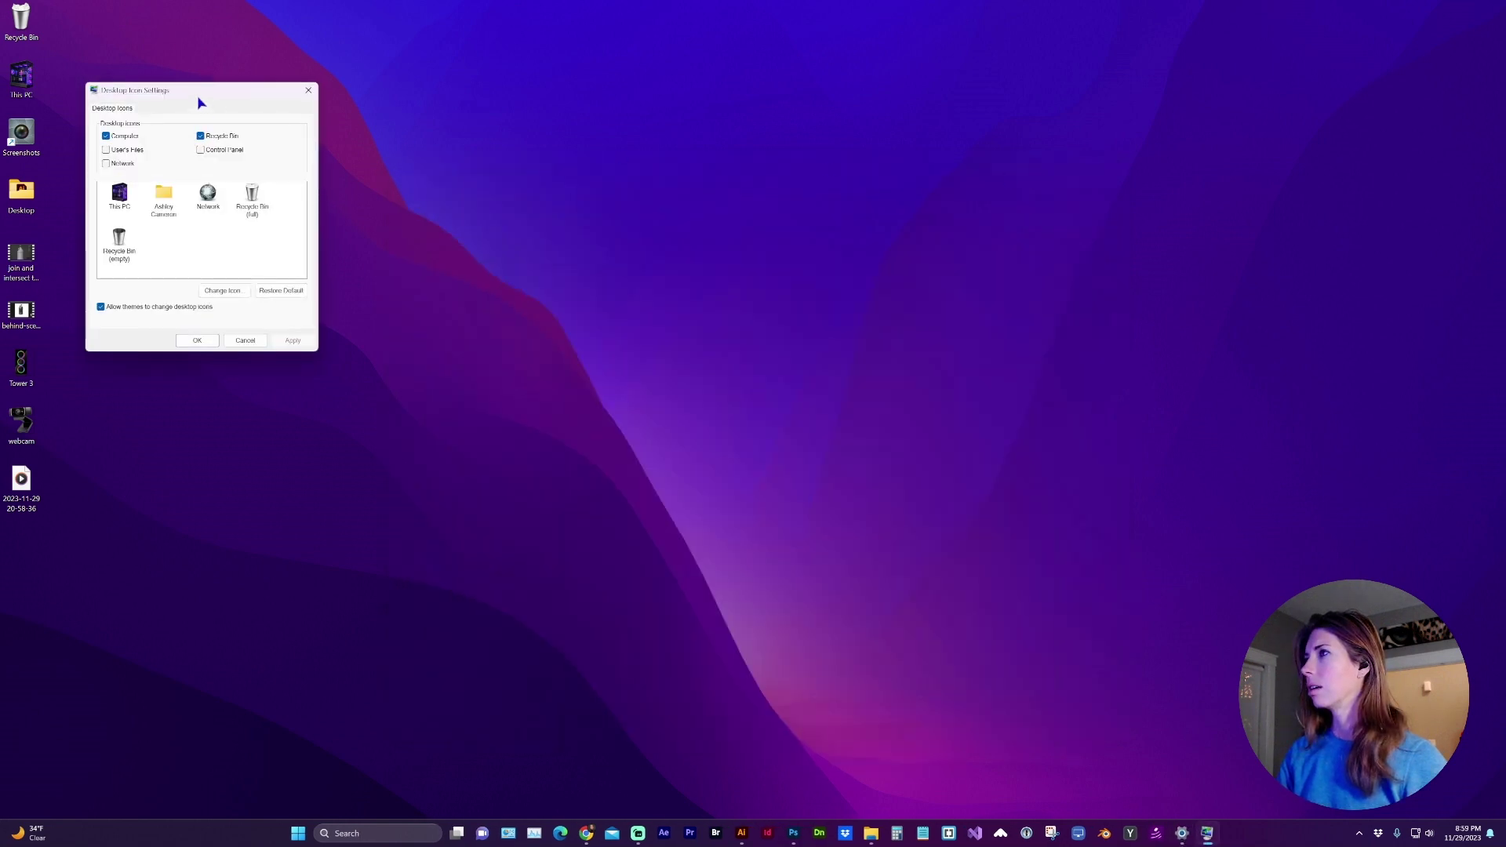
drag(200, 101, 639, 141)
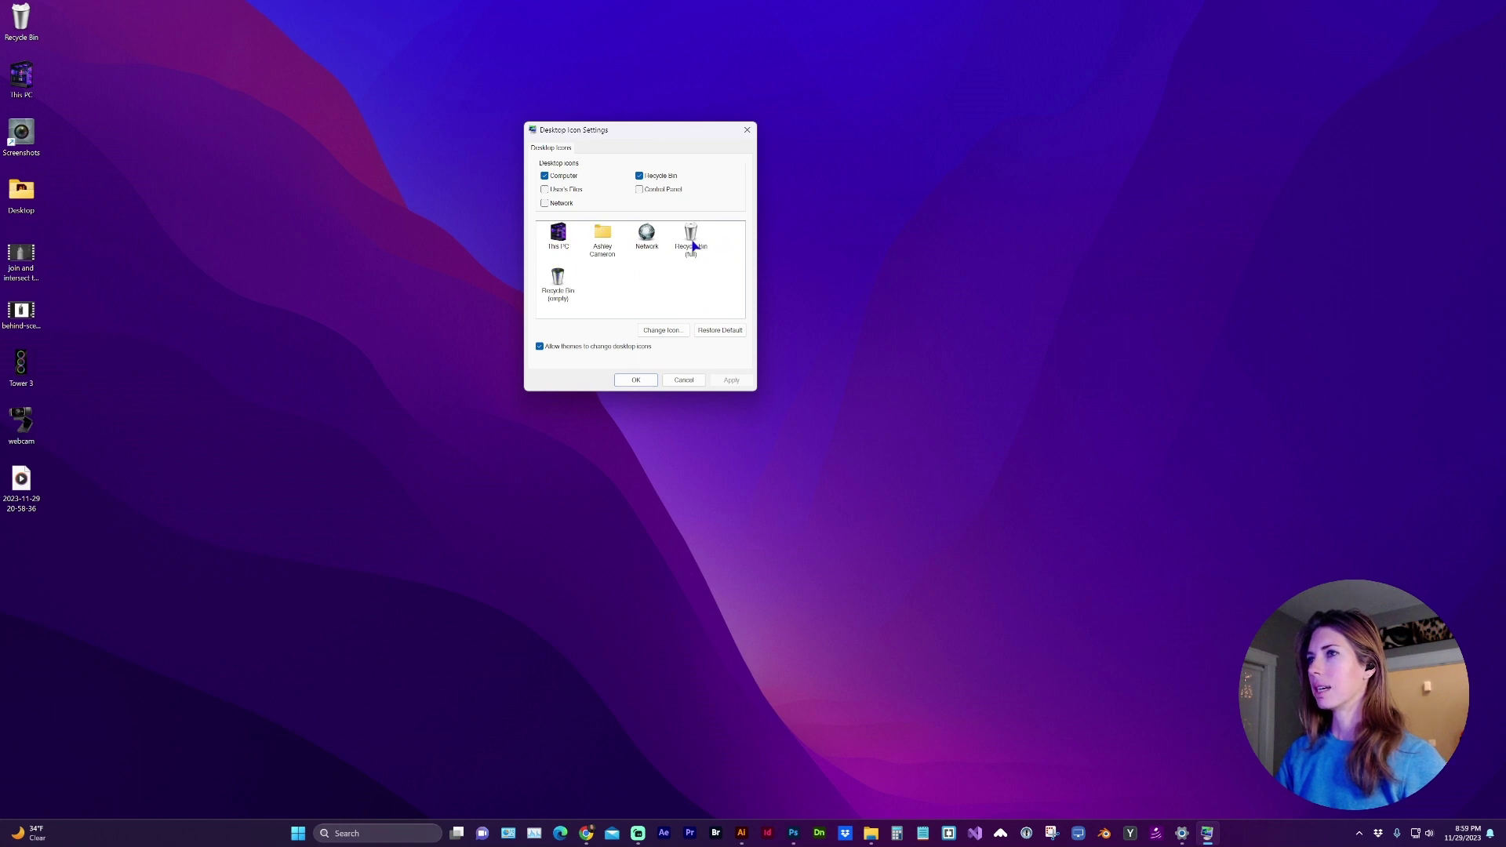
click(557, 239)
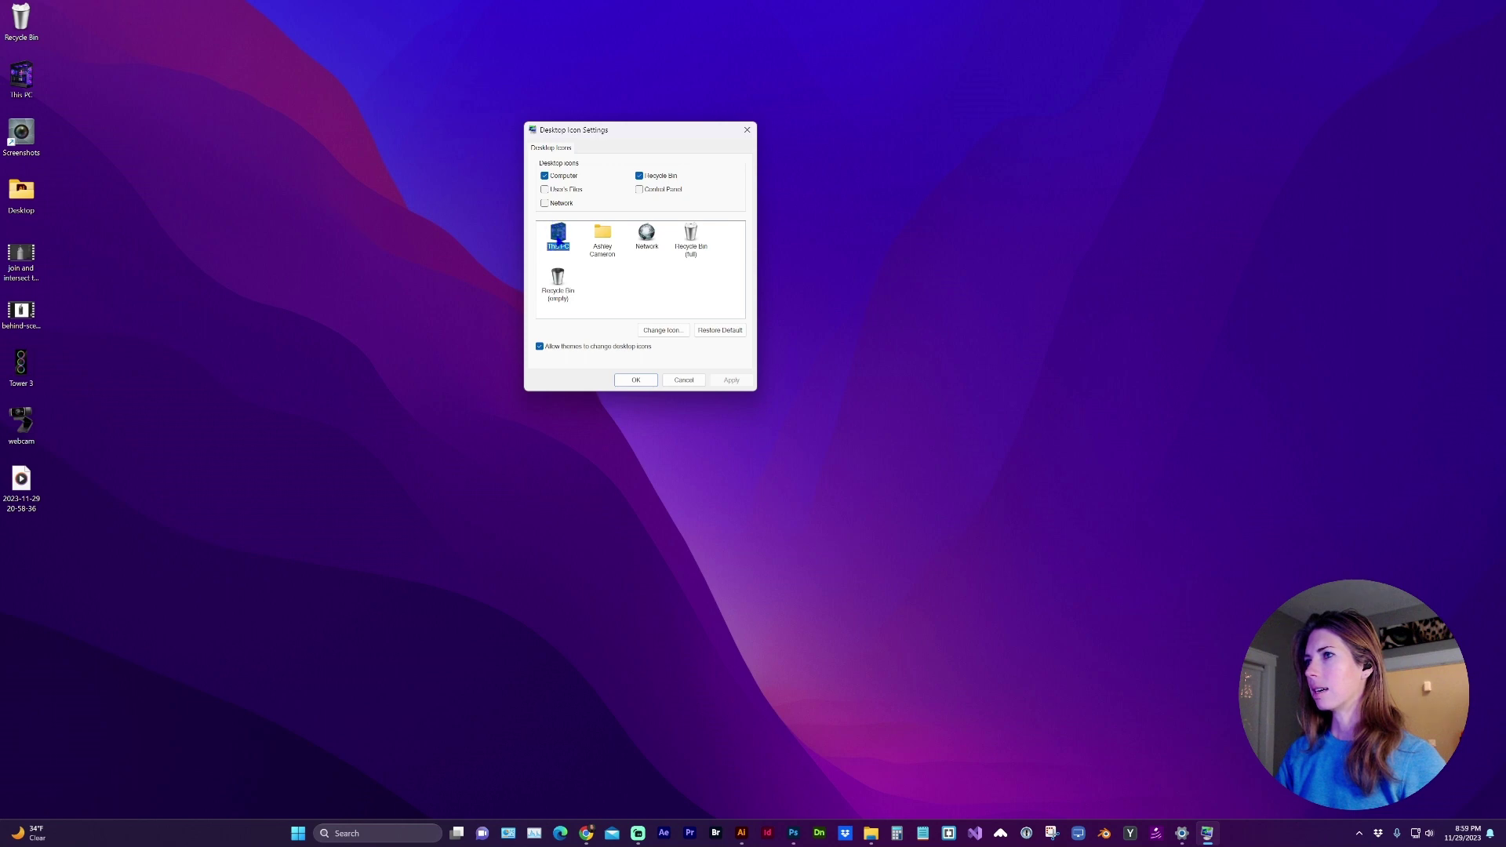
click(598, 240)
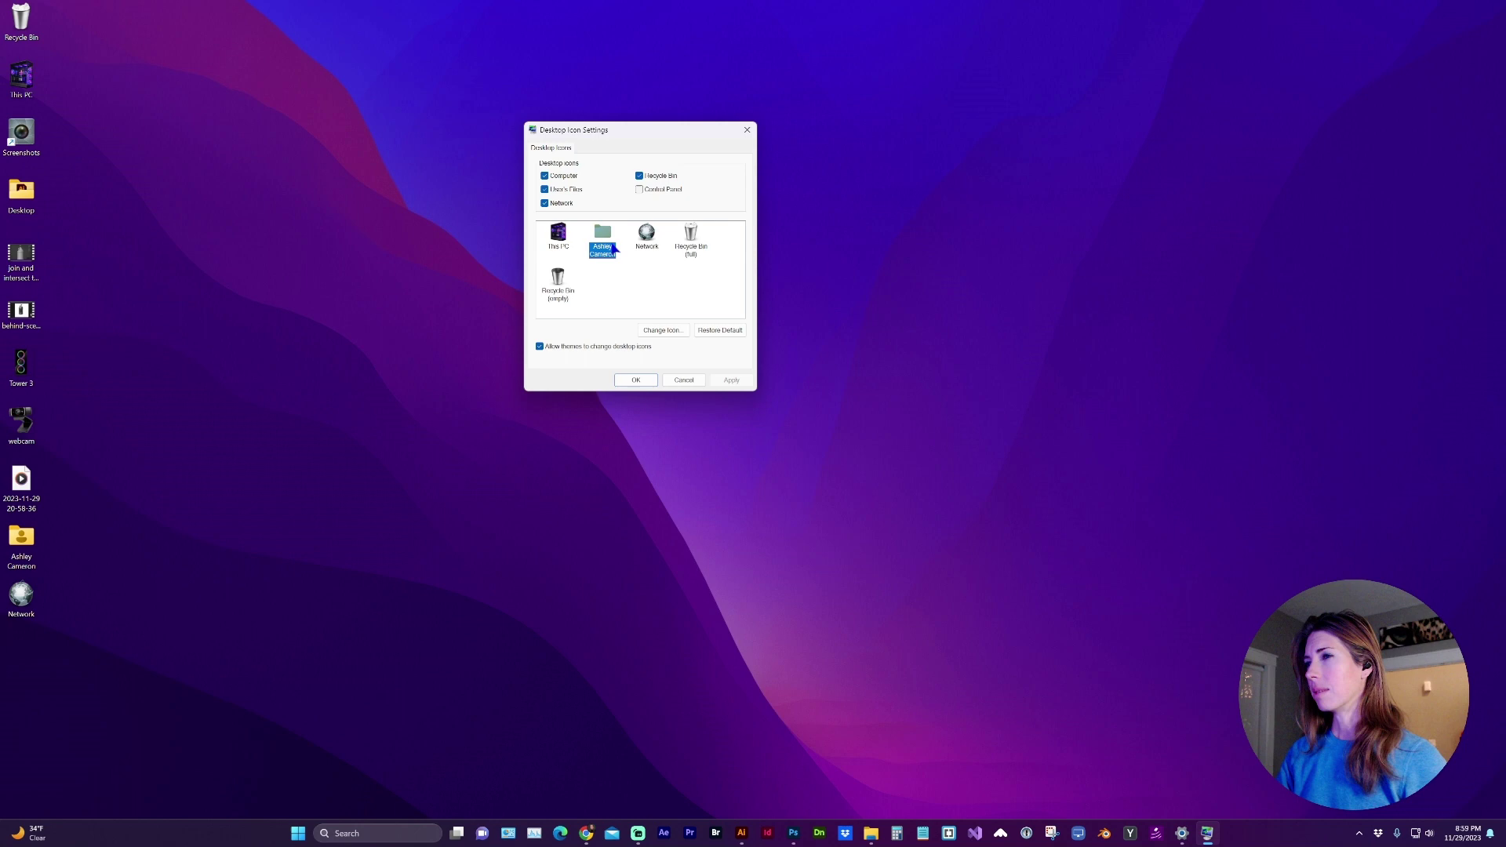
click(659, 330)
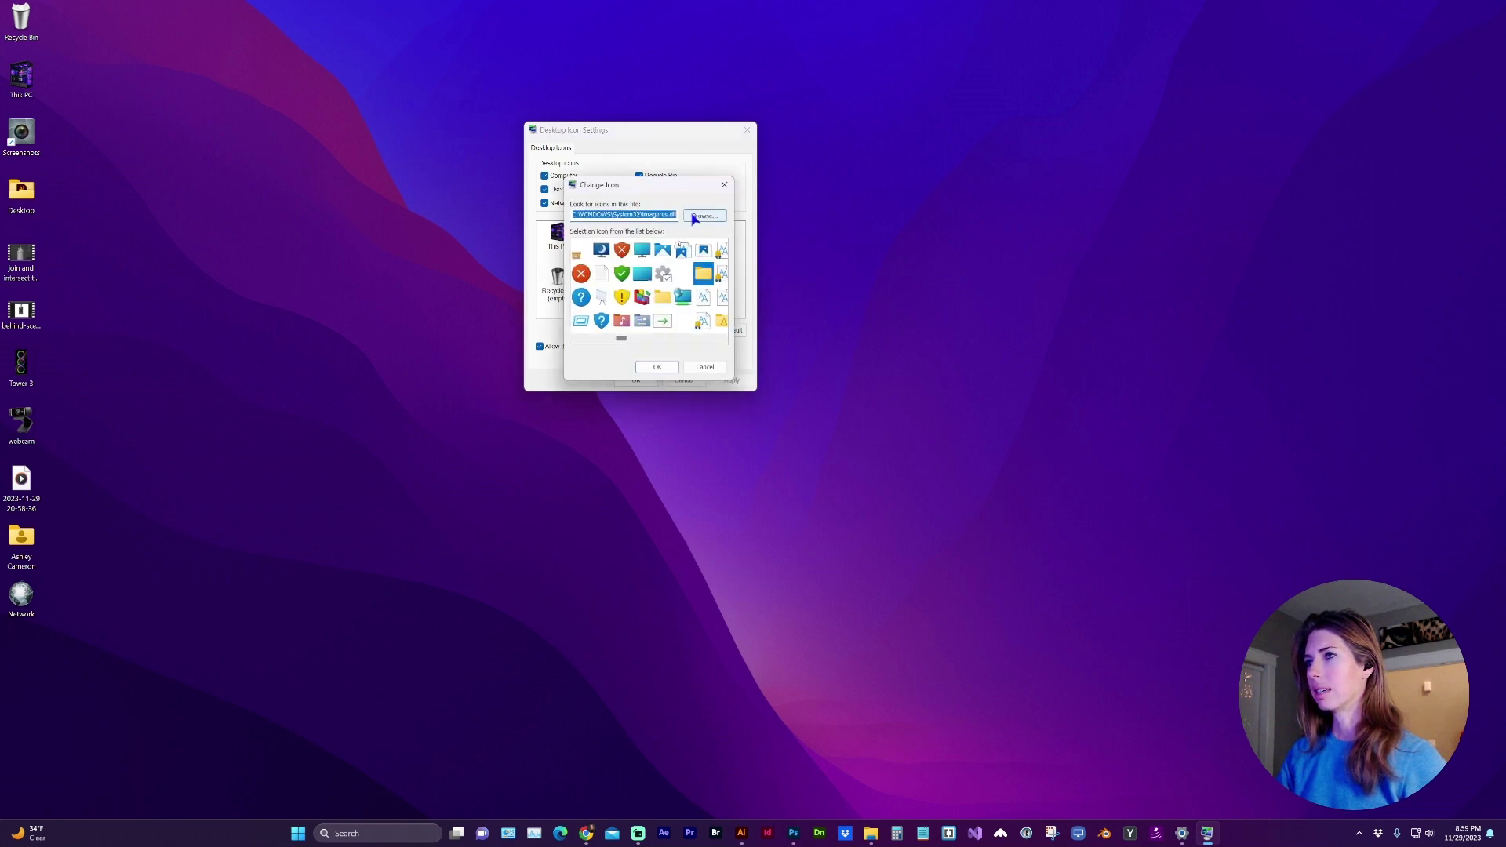
Browse for an icon file and navigate the picker to the Icons folder by pasting its path
click(703, 216)
drag(739, 215, 677, 213)
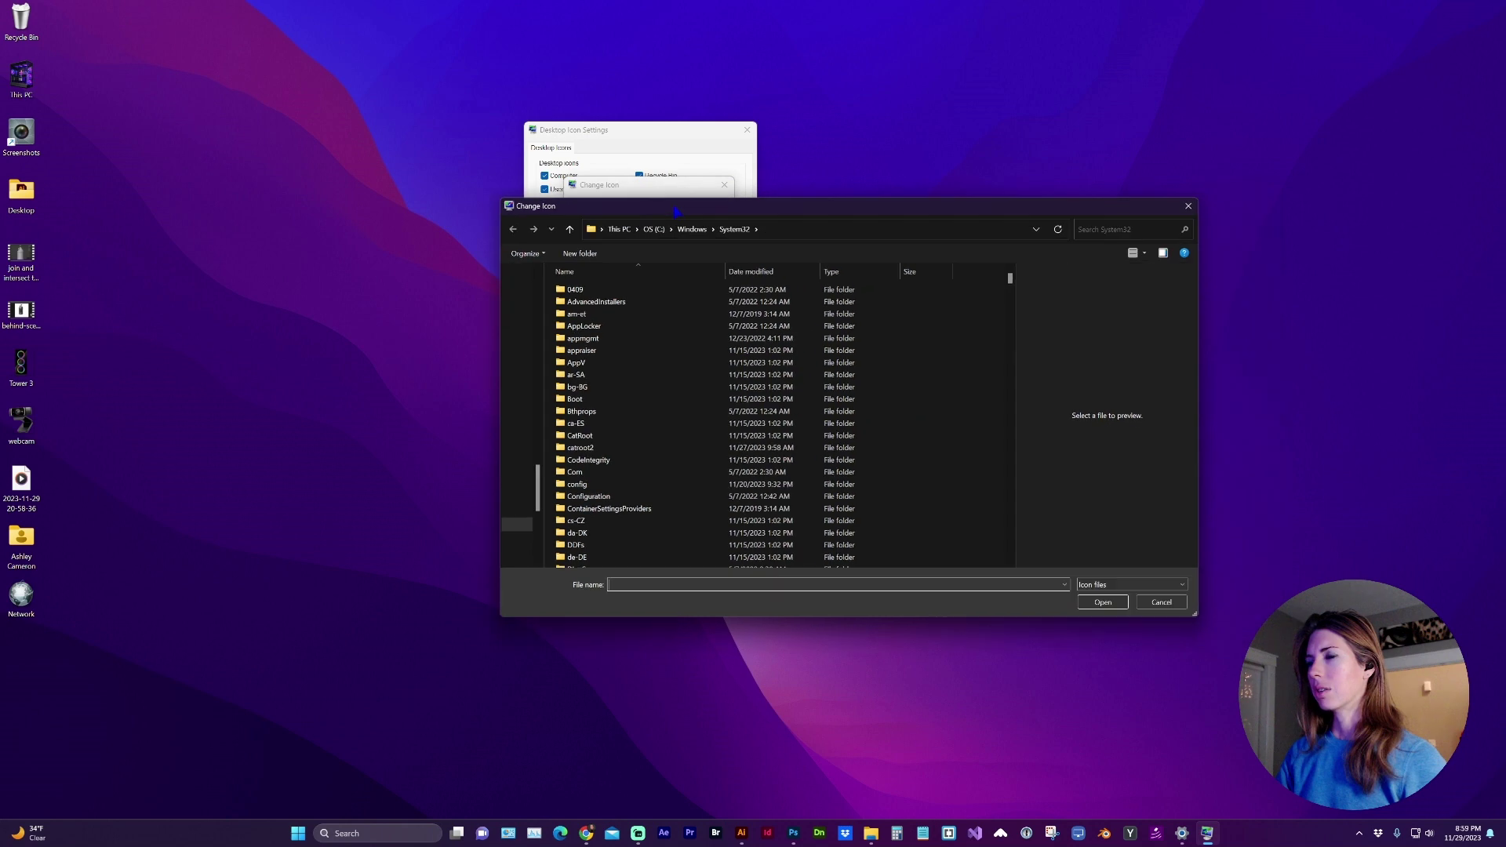
mouse_move(871, 834)
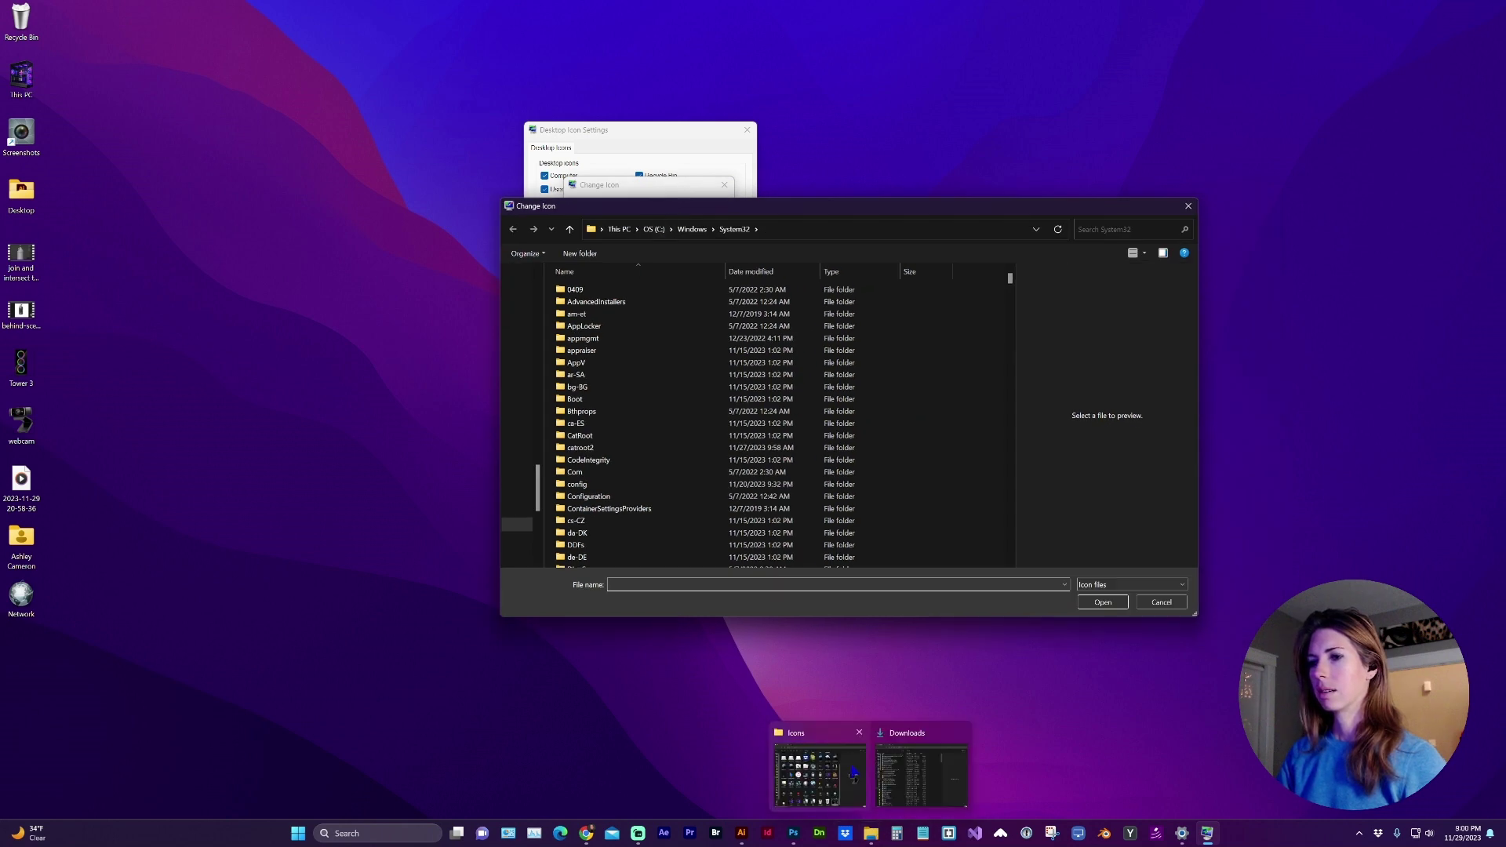
click(923, 772)
click(731, 155)
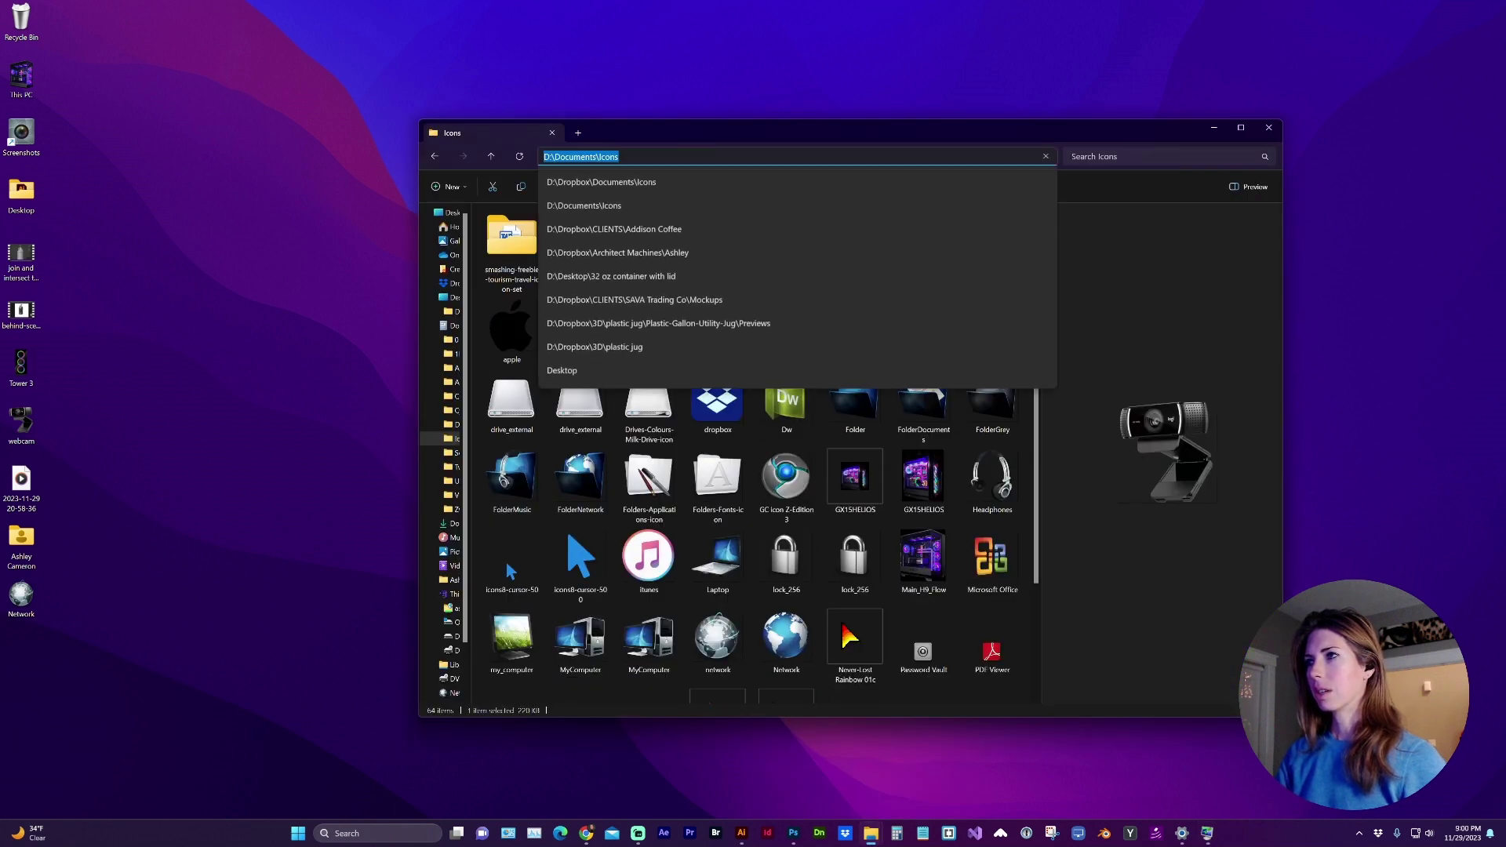
drag(767, 134, 682, 242)
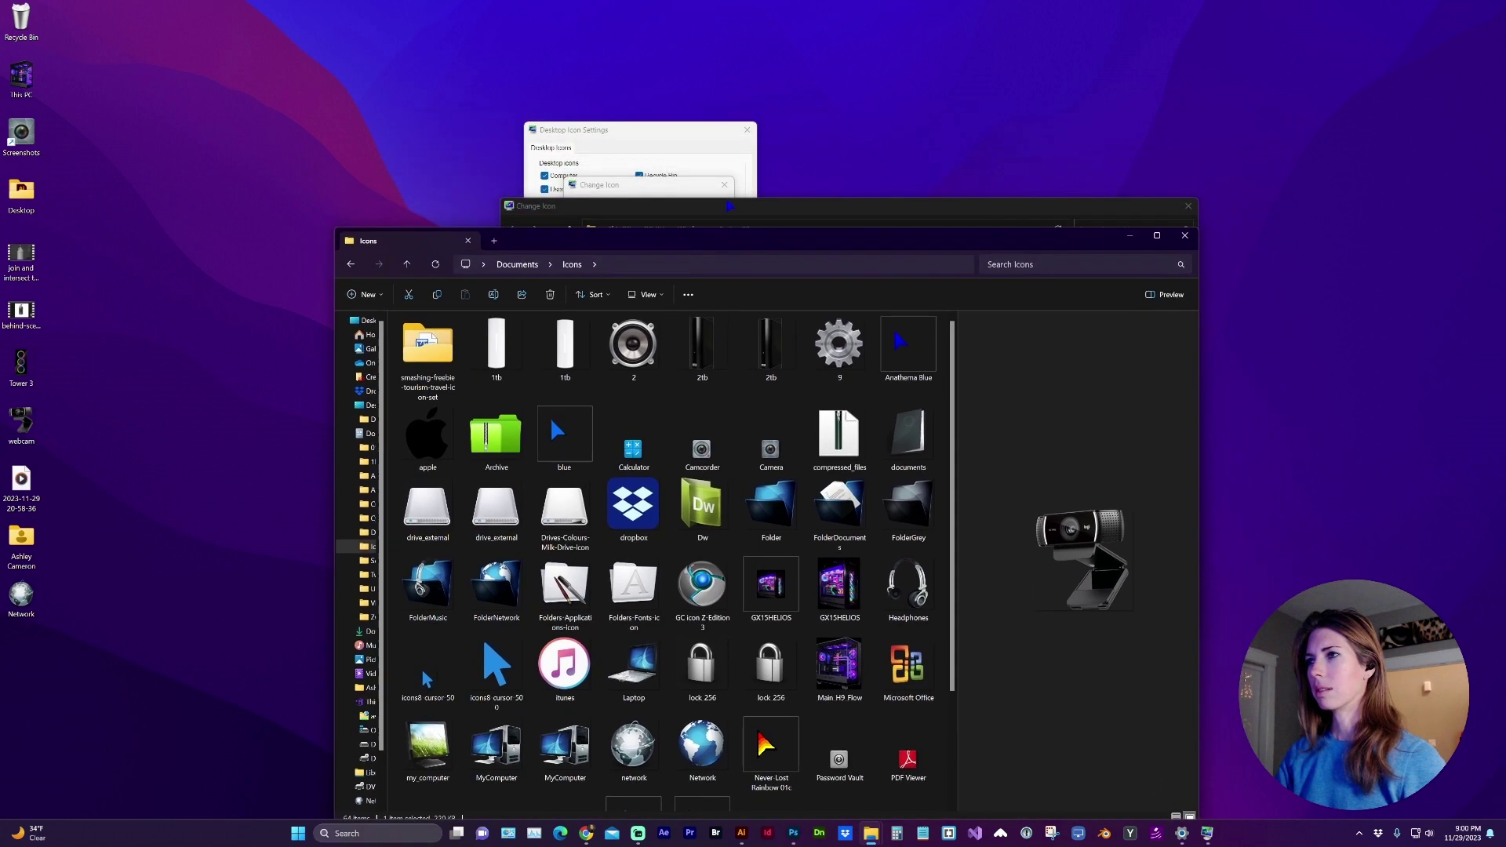
click(706, 208)
text(D:\Documents\Icons)
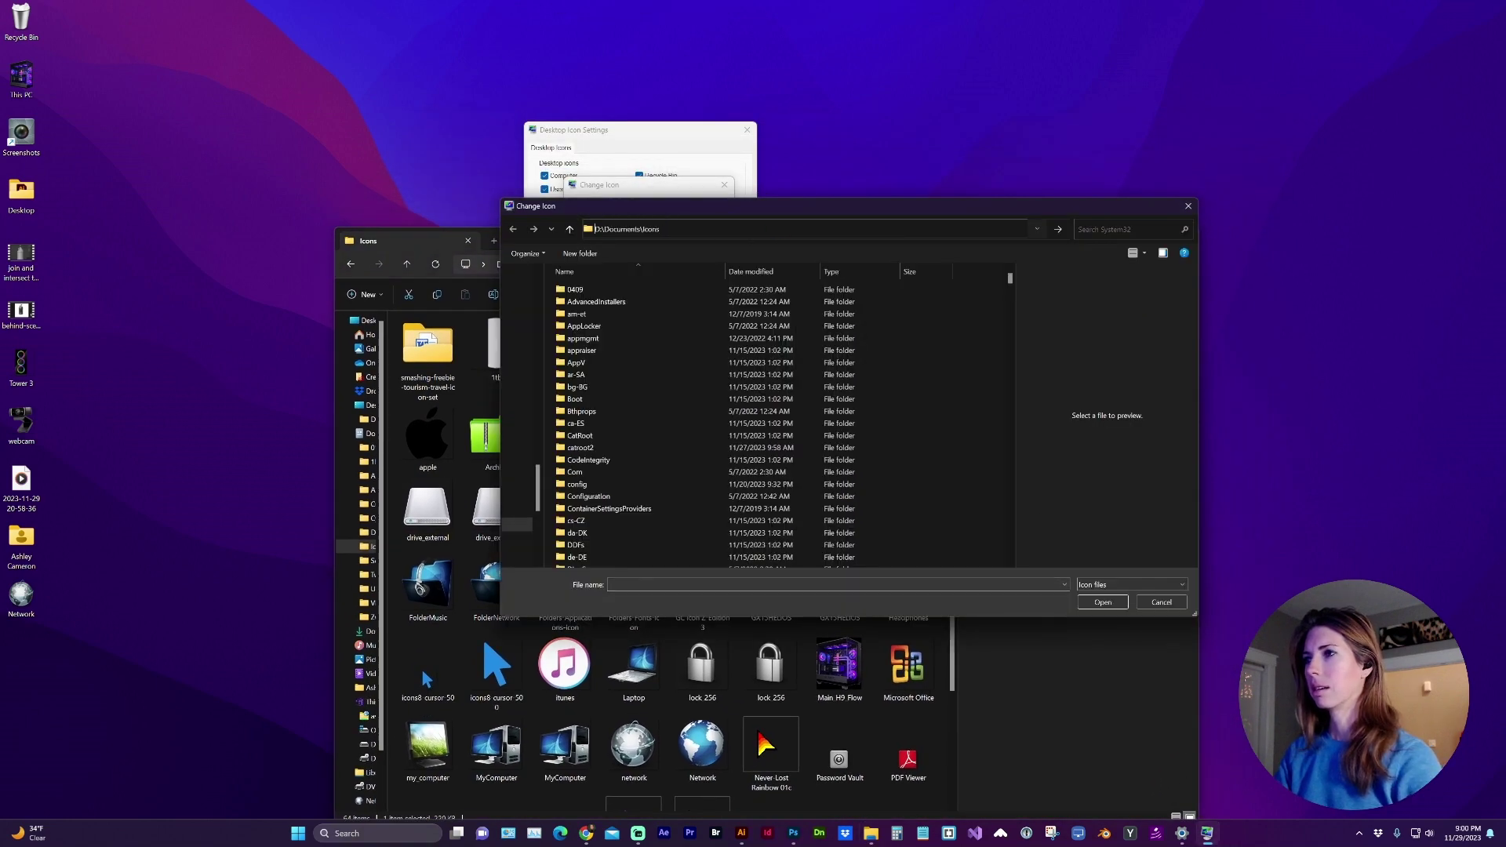
key(Return)
Hide the Icons folder window and choose documents.ico as the user's files folder icon
click(1026, 636)
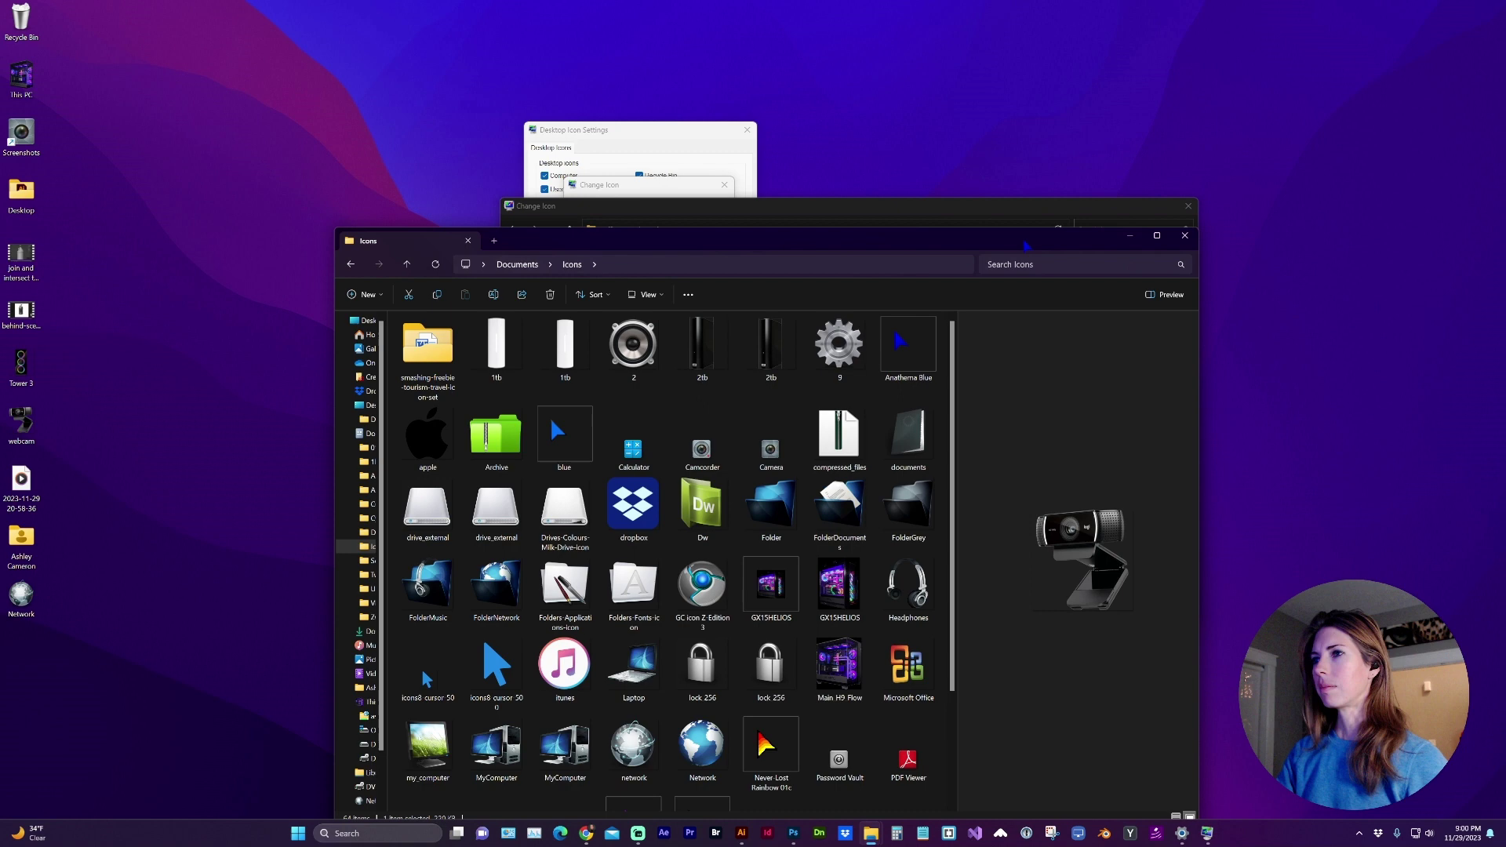
click(1125, 237)
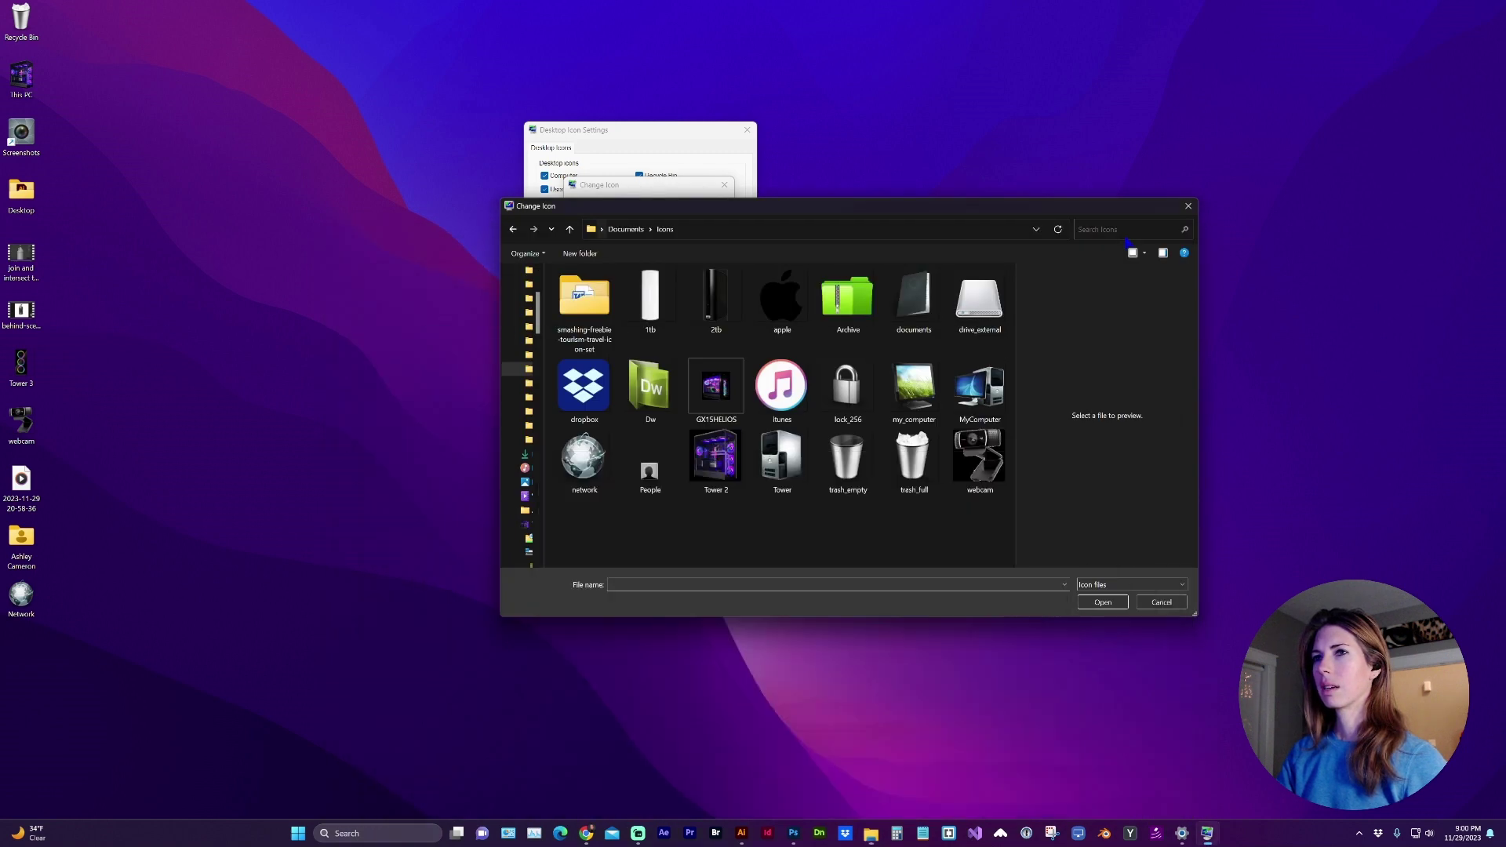
drag(942, 229, 754, 216)
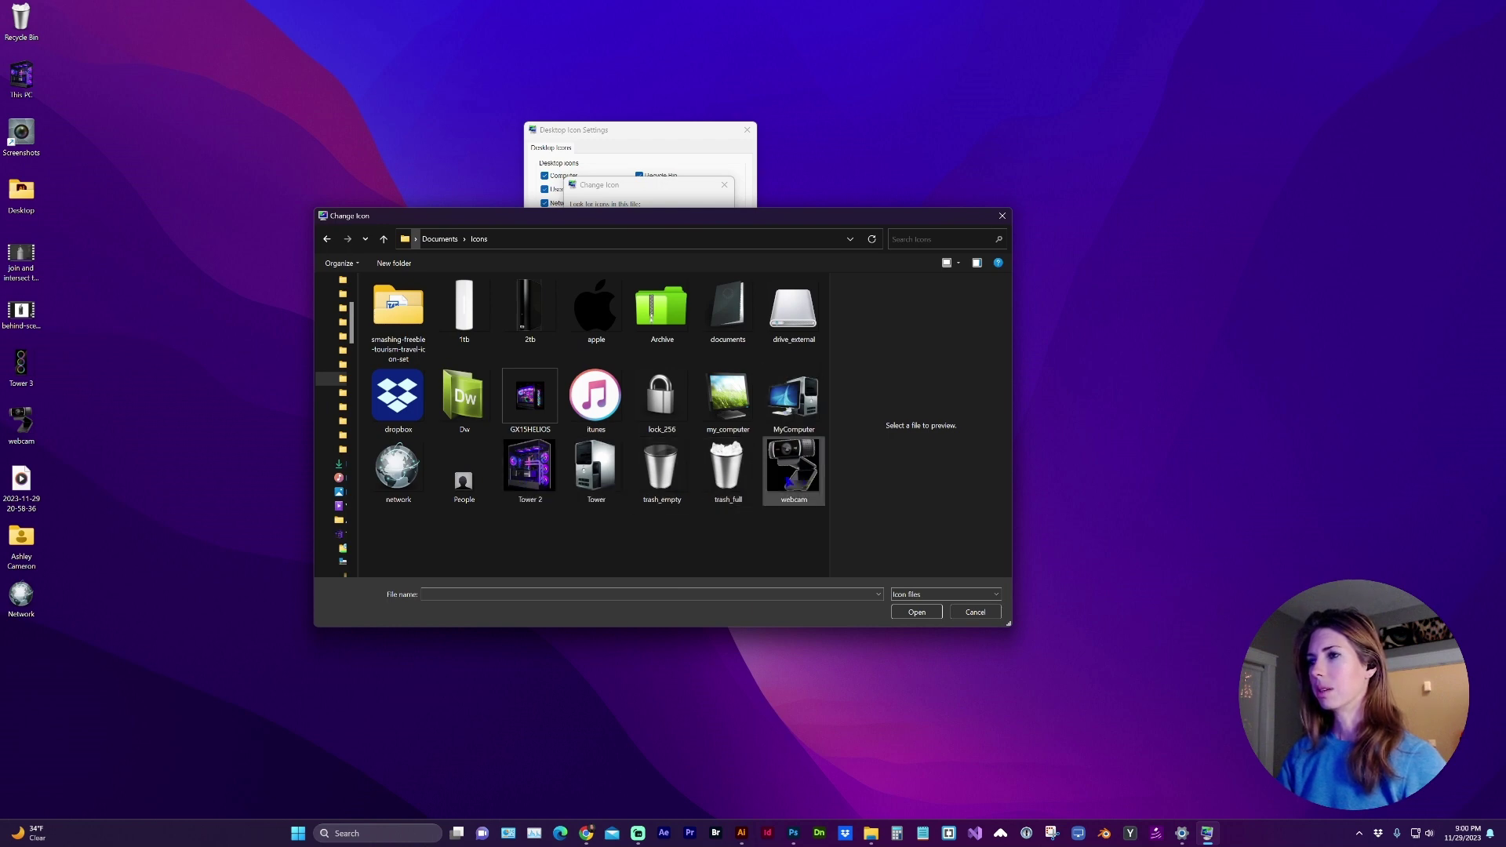
drag(648, 217, 1034, 218)
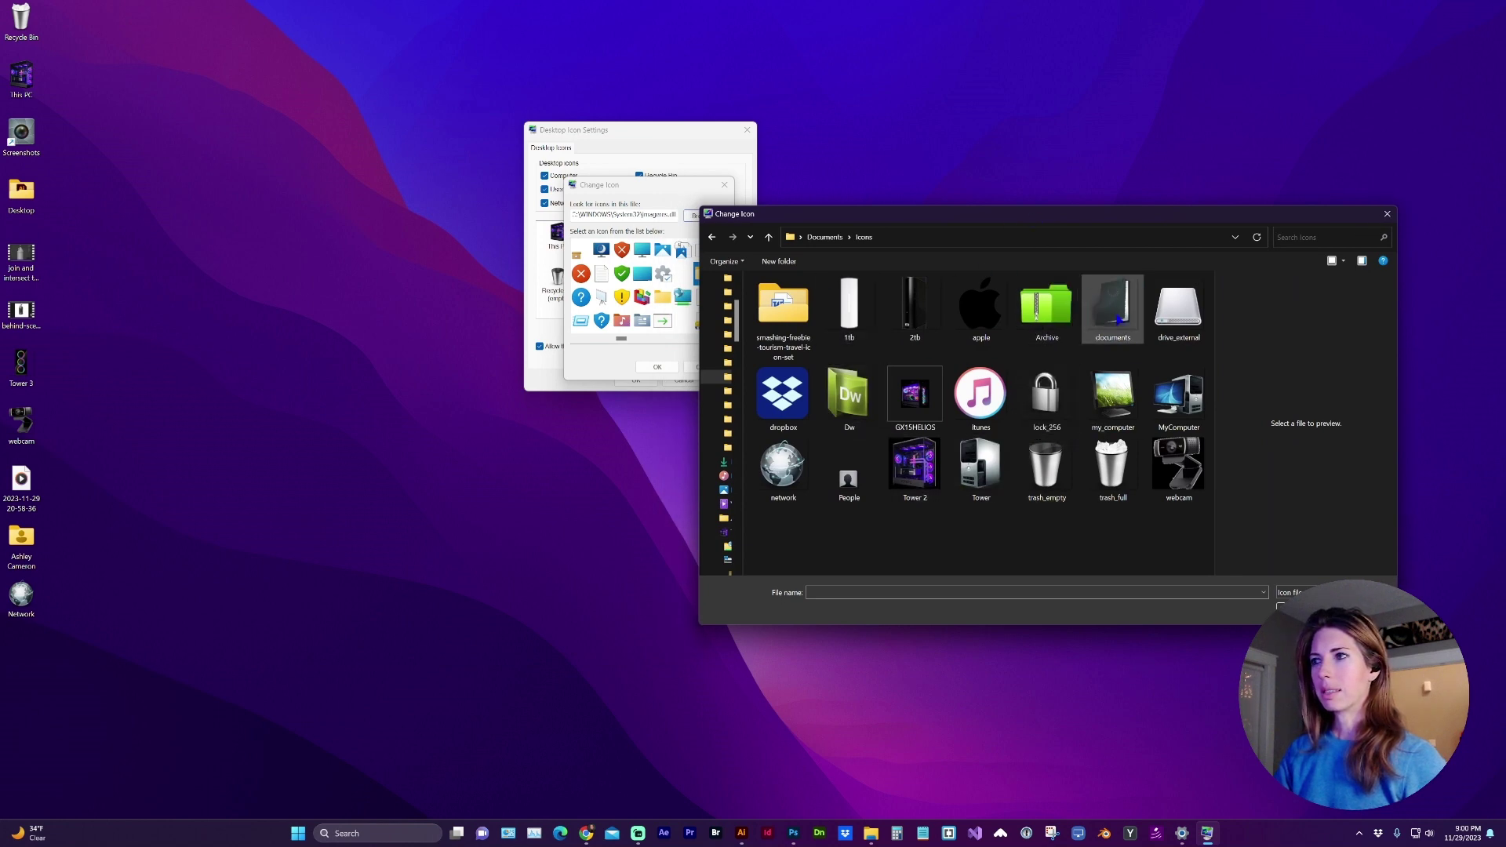
click(1120, 317)
key(Return)
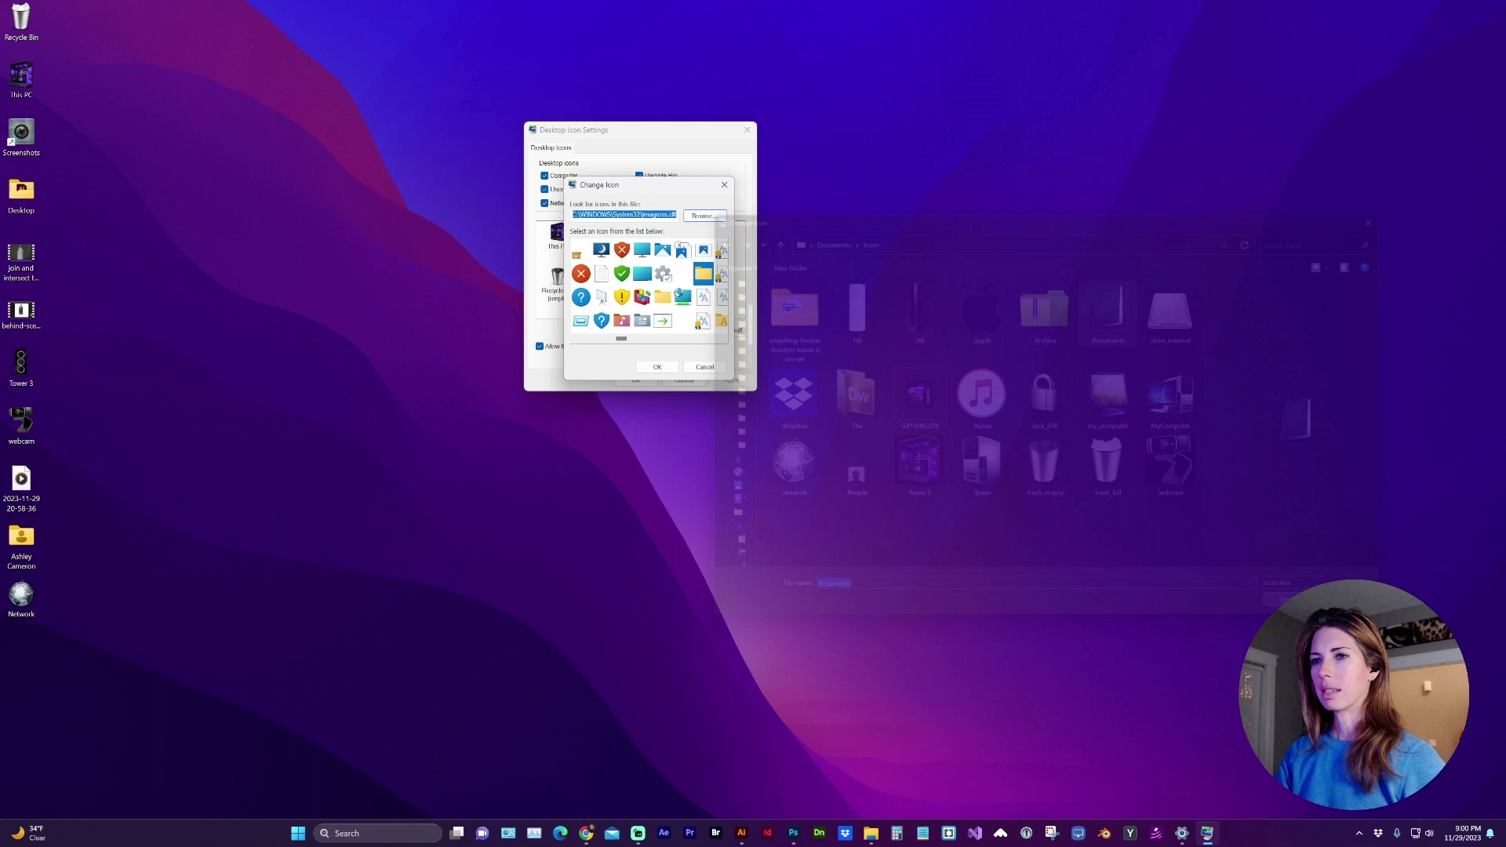
Apply the documents icon to the user folder and place it on the desktop beside This PC
click(658, 369)
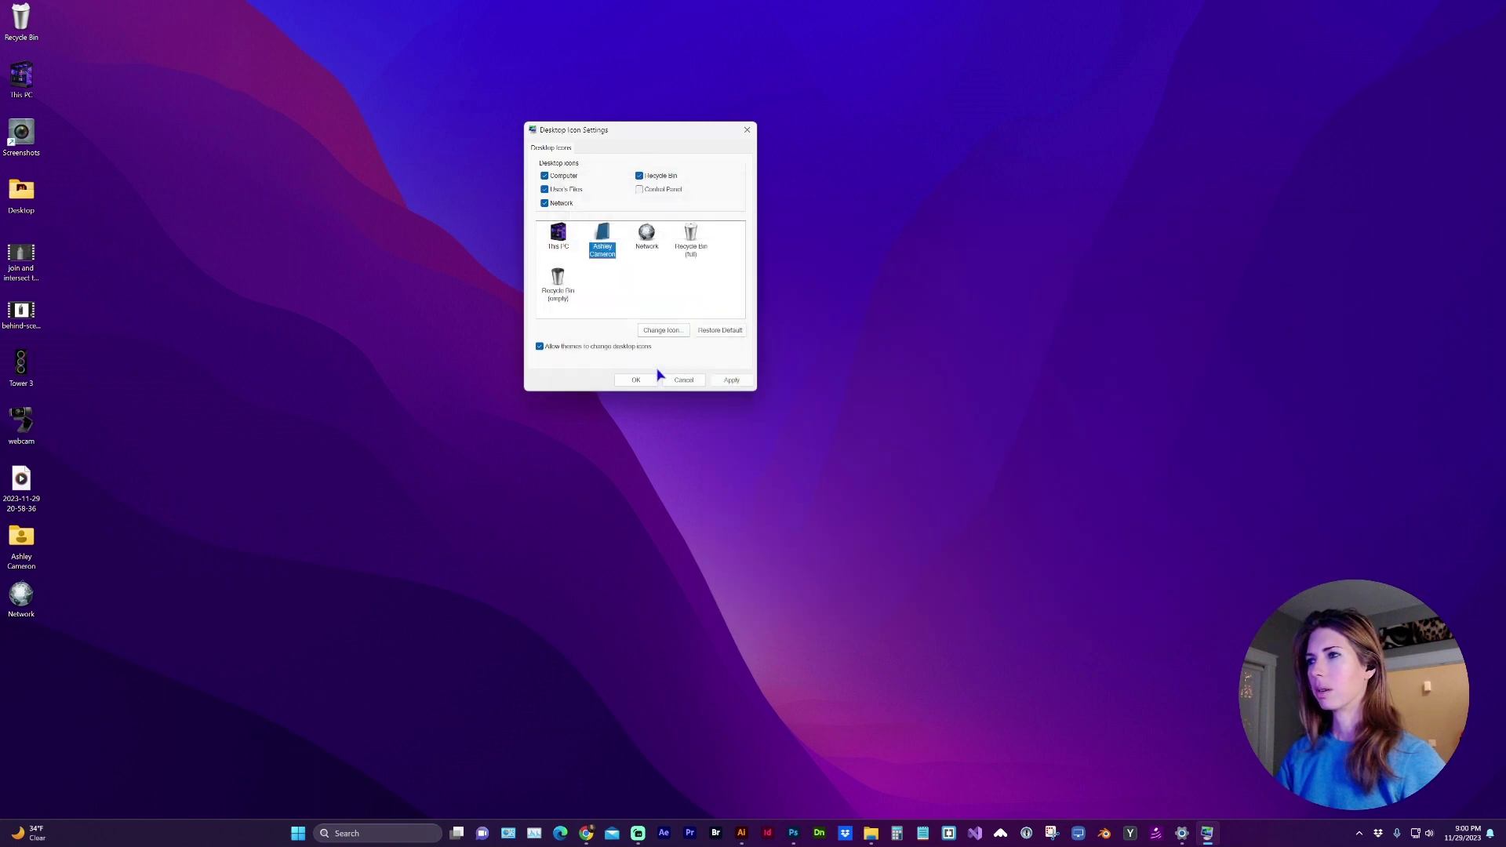
click(733, 380)
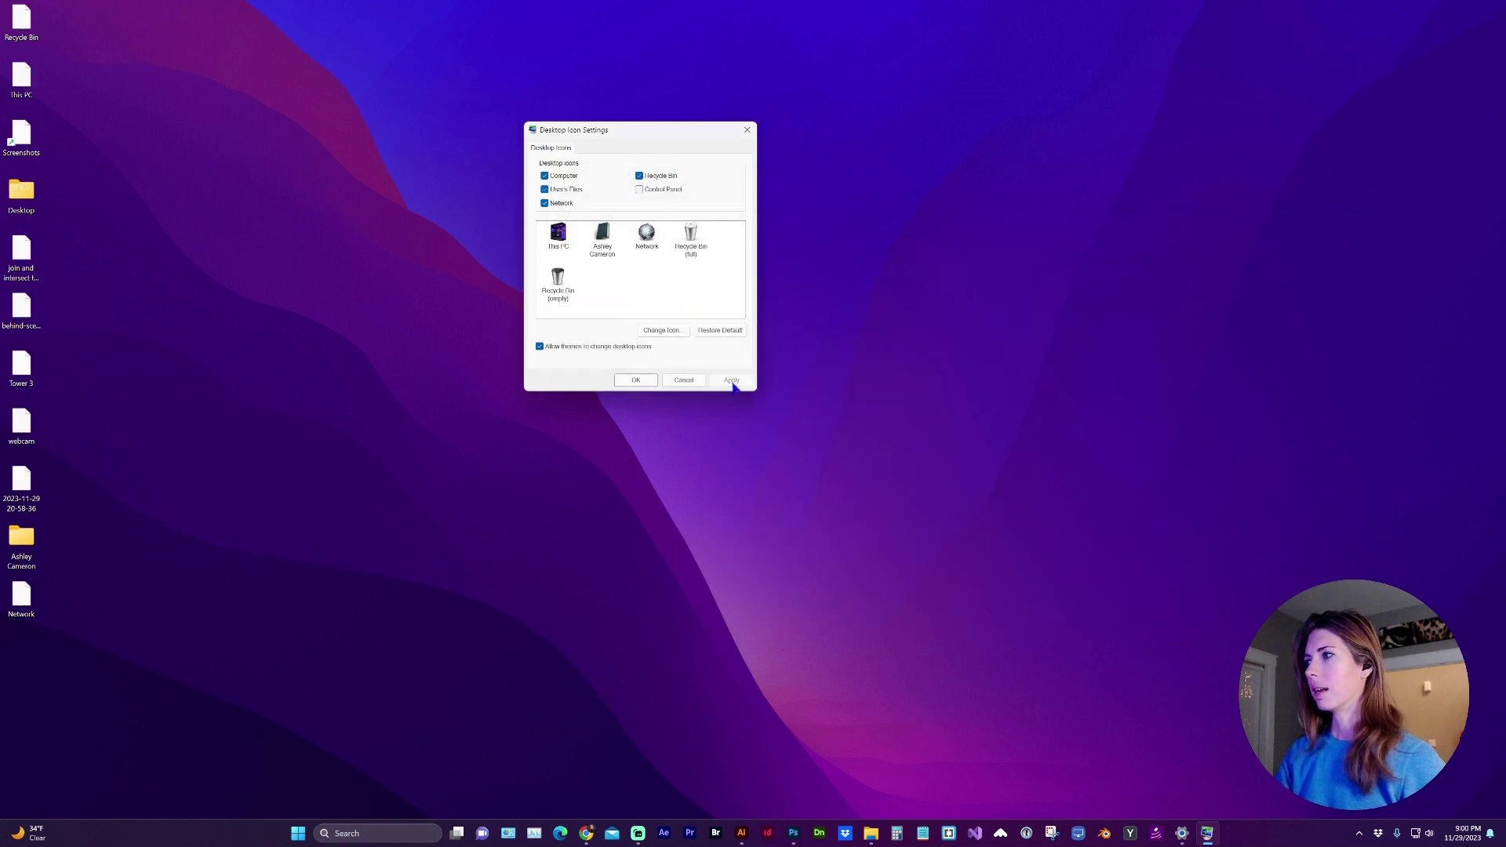
drag(25, 548, 141, 88)
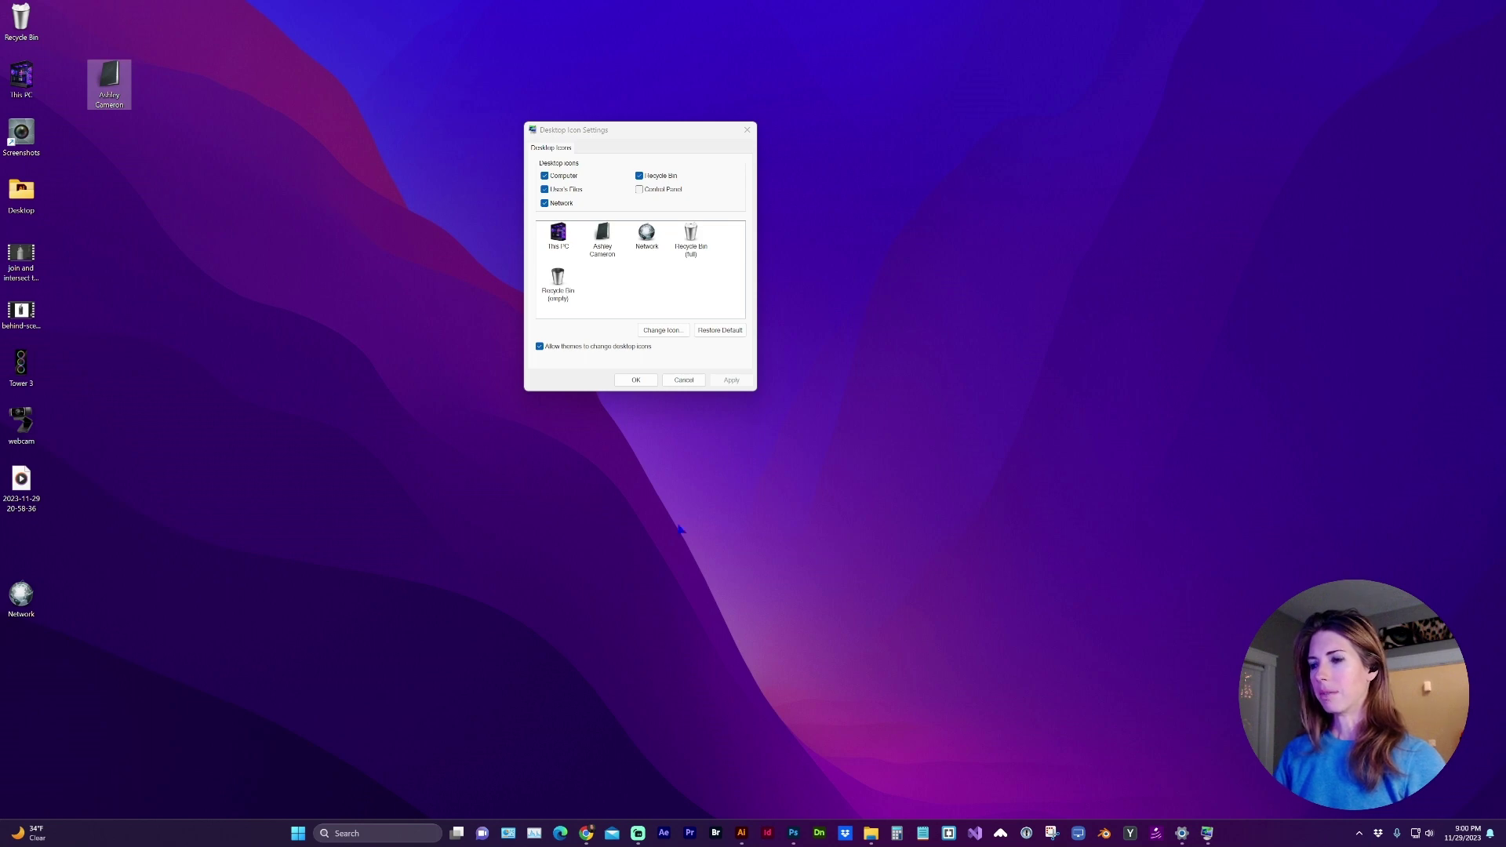
mouse_move(586, 833)
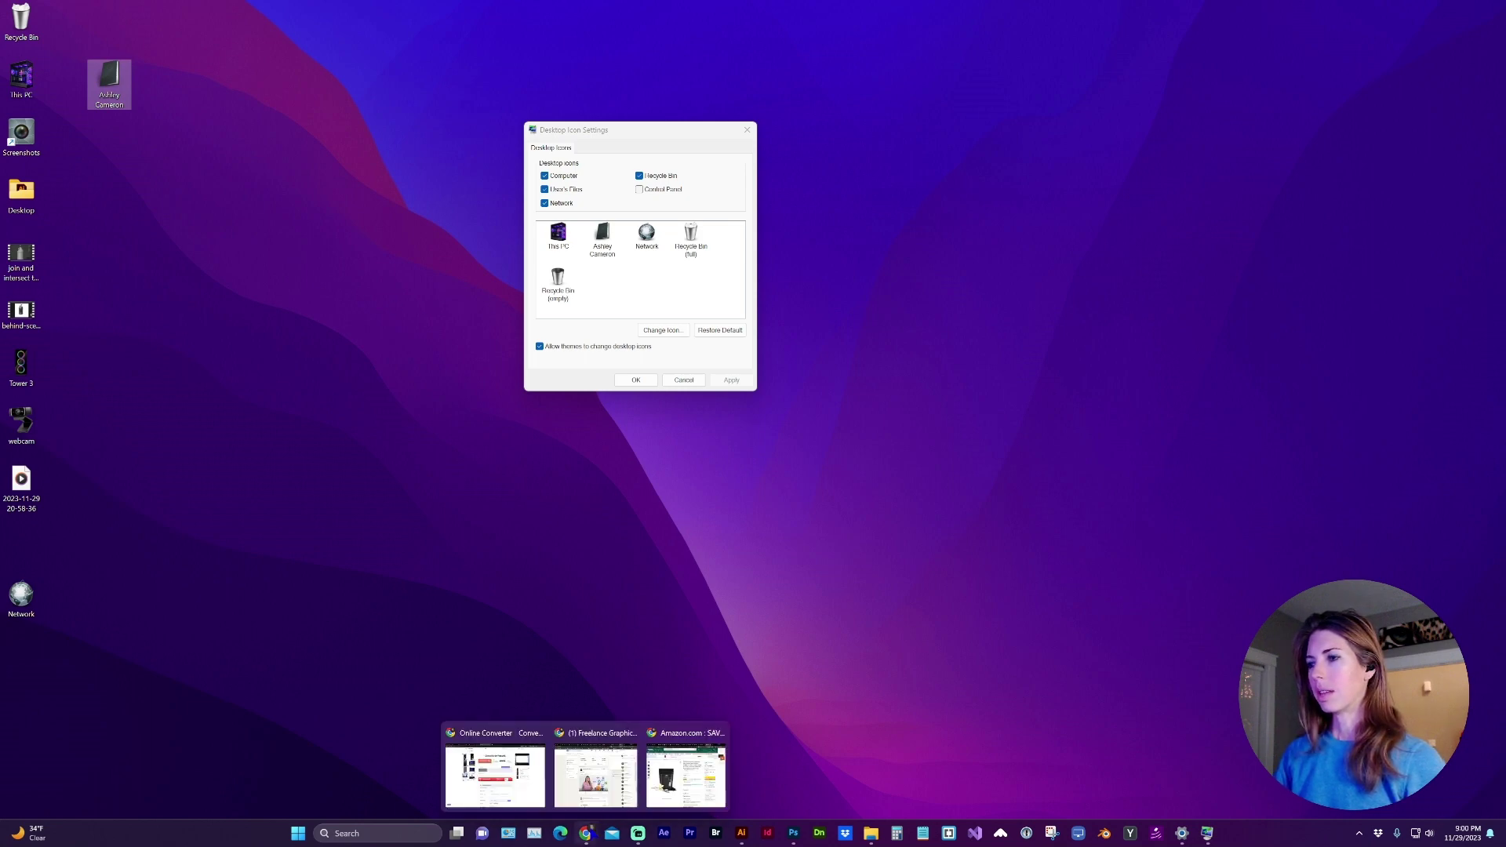
Queue Tower 3.png and webcam.png on FreeConvert's home page, then check webcam.png's canvas size in Photoshop
click(514, 800)
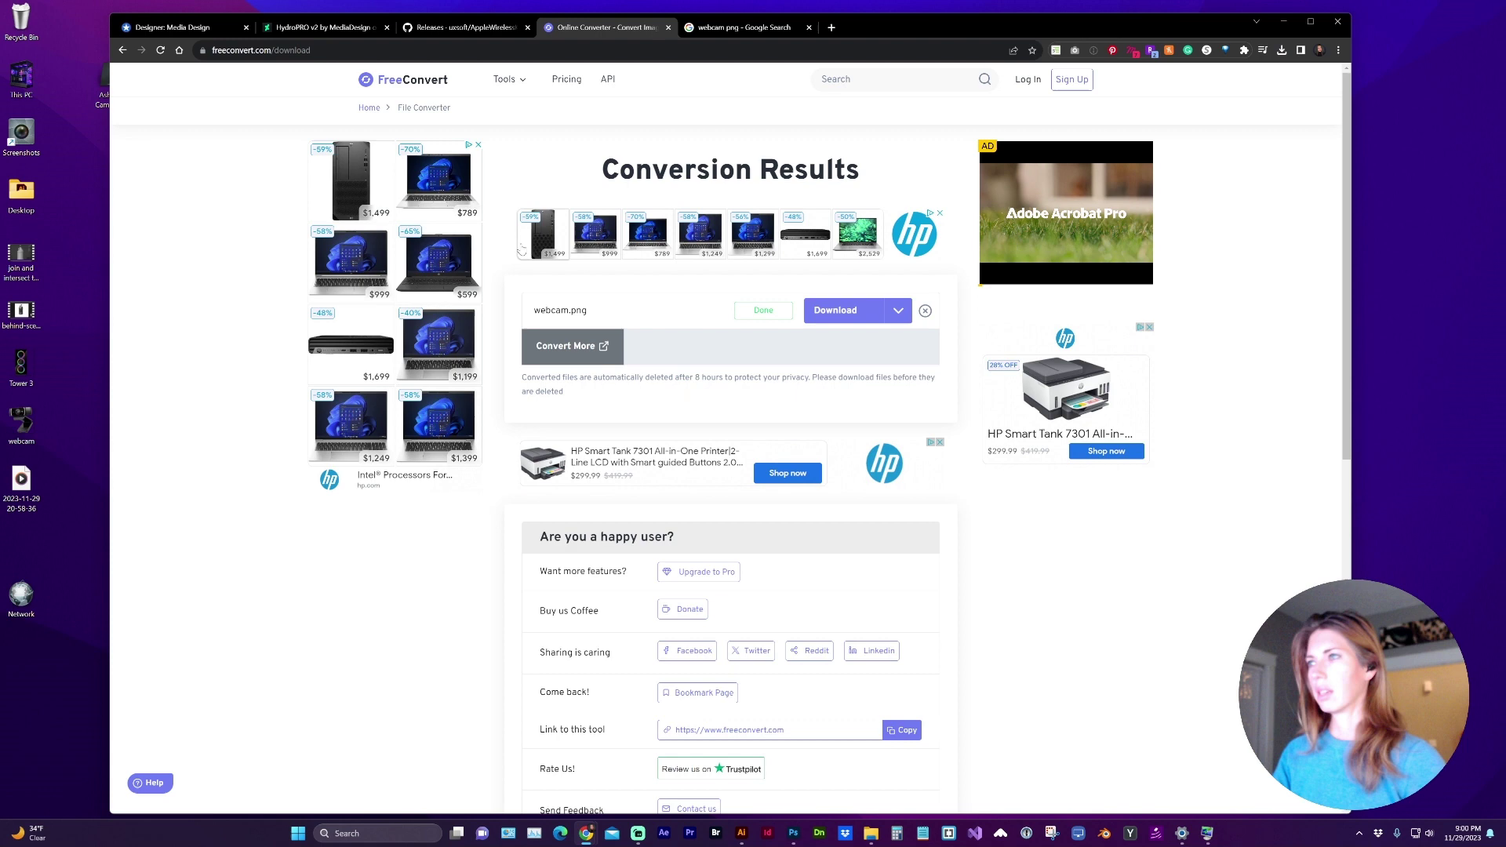
click(436, 87)
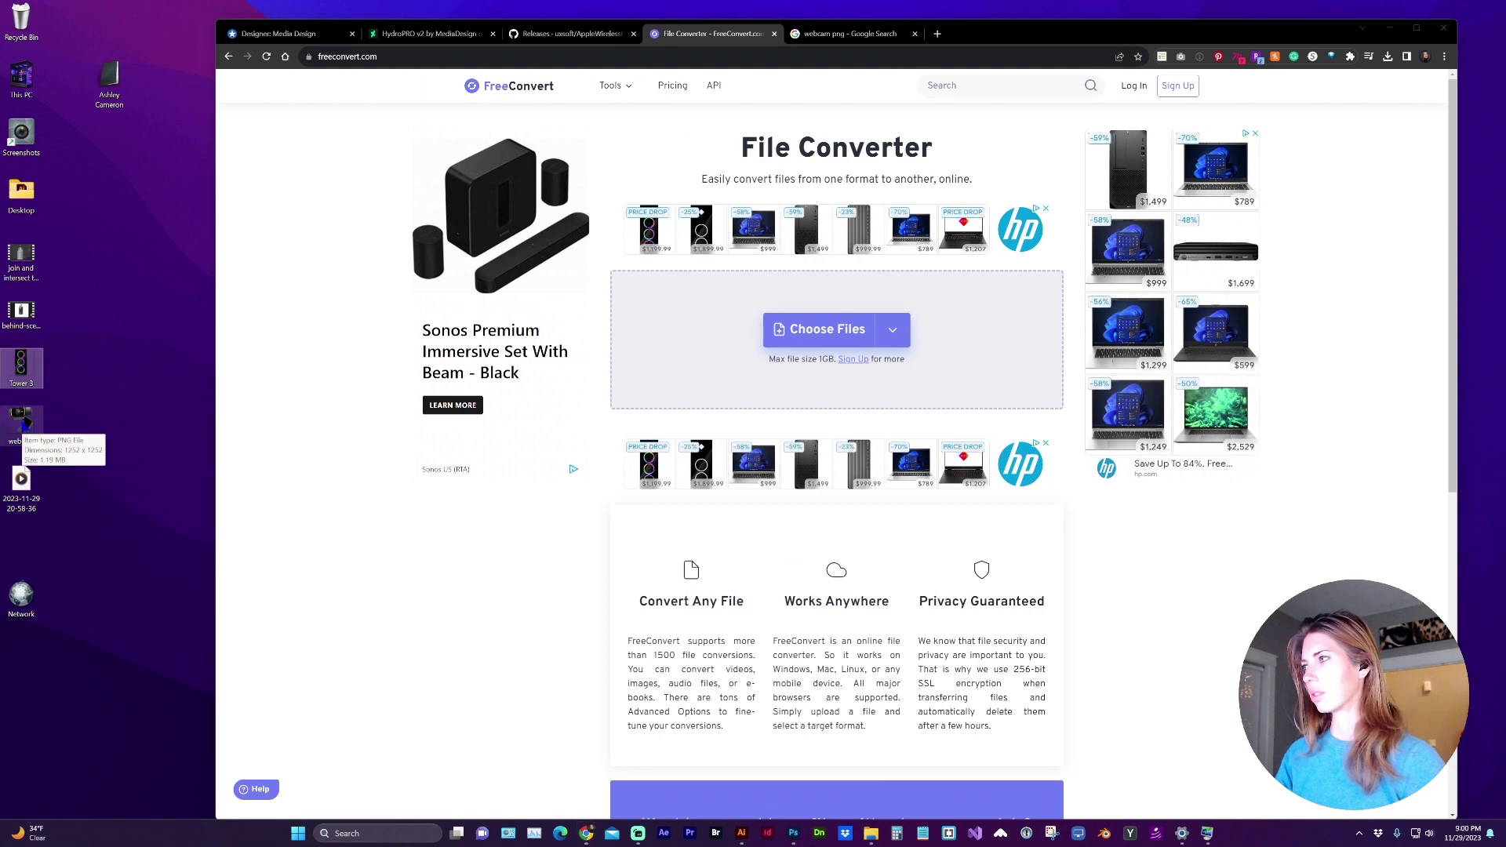
drag(20, 426, 733, 344)
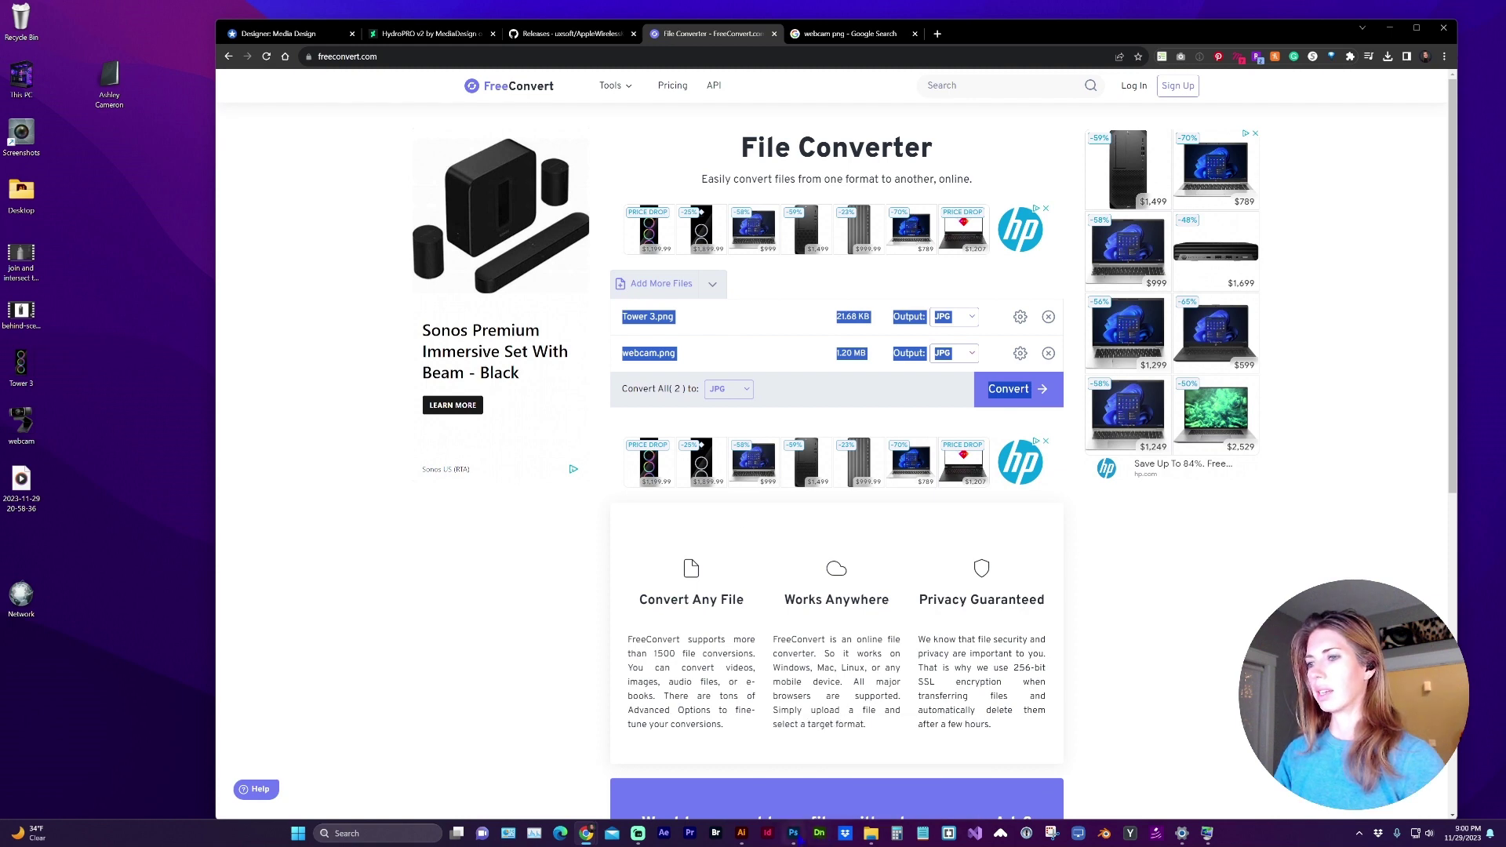
click(793, 834)
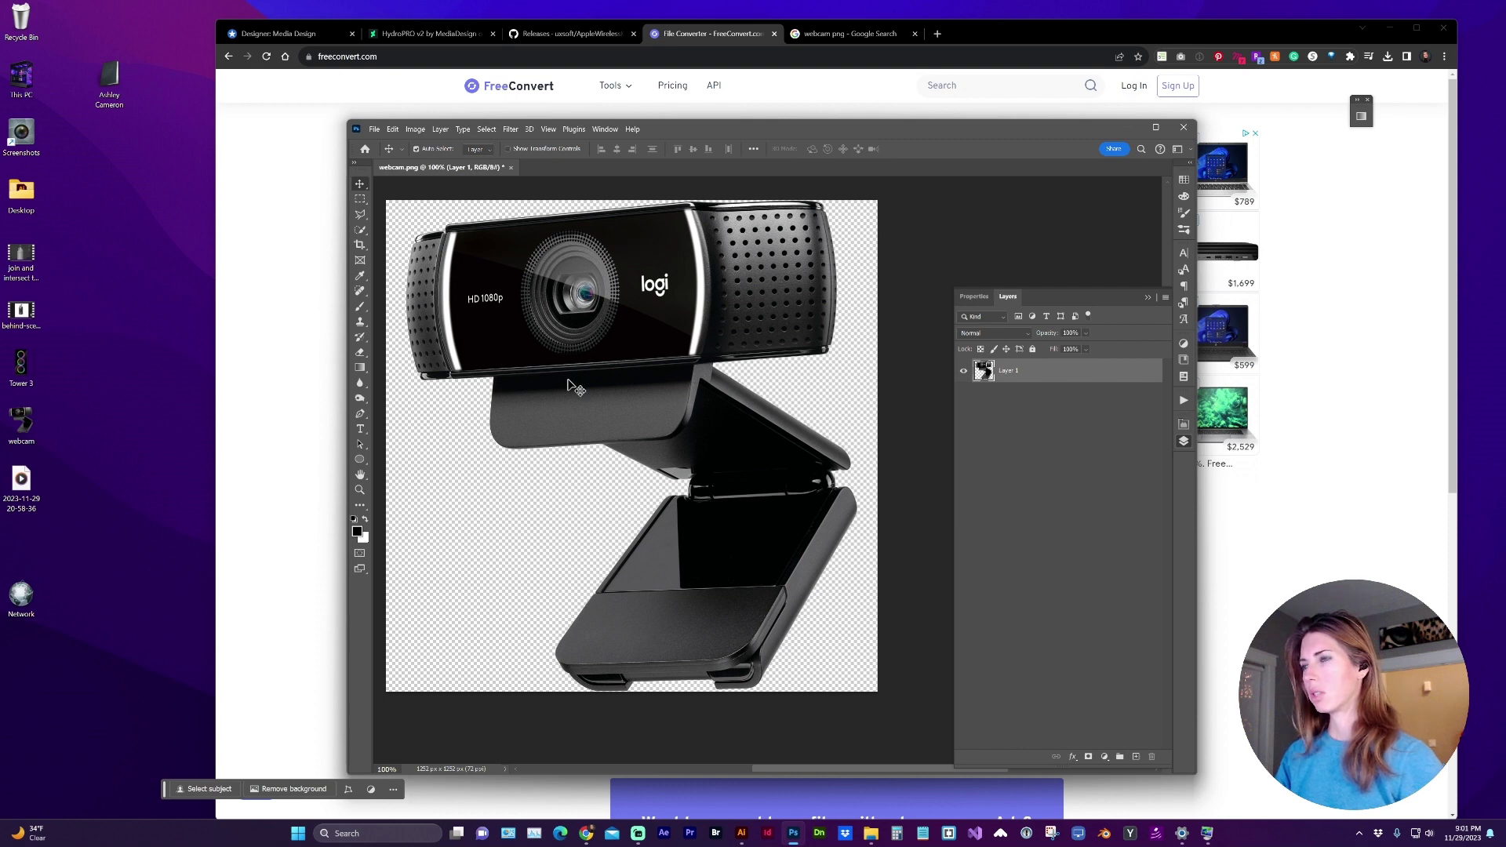
key(ctrl+alt+c)
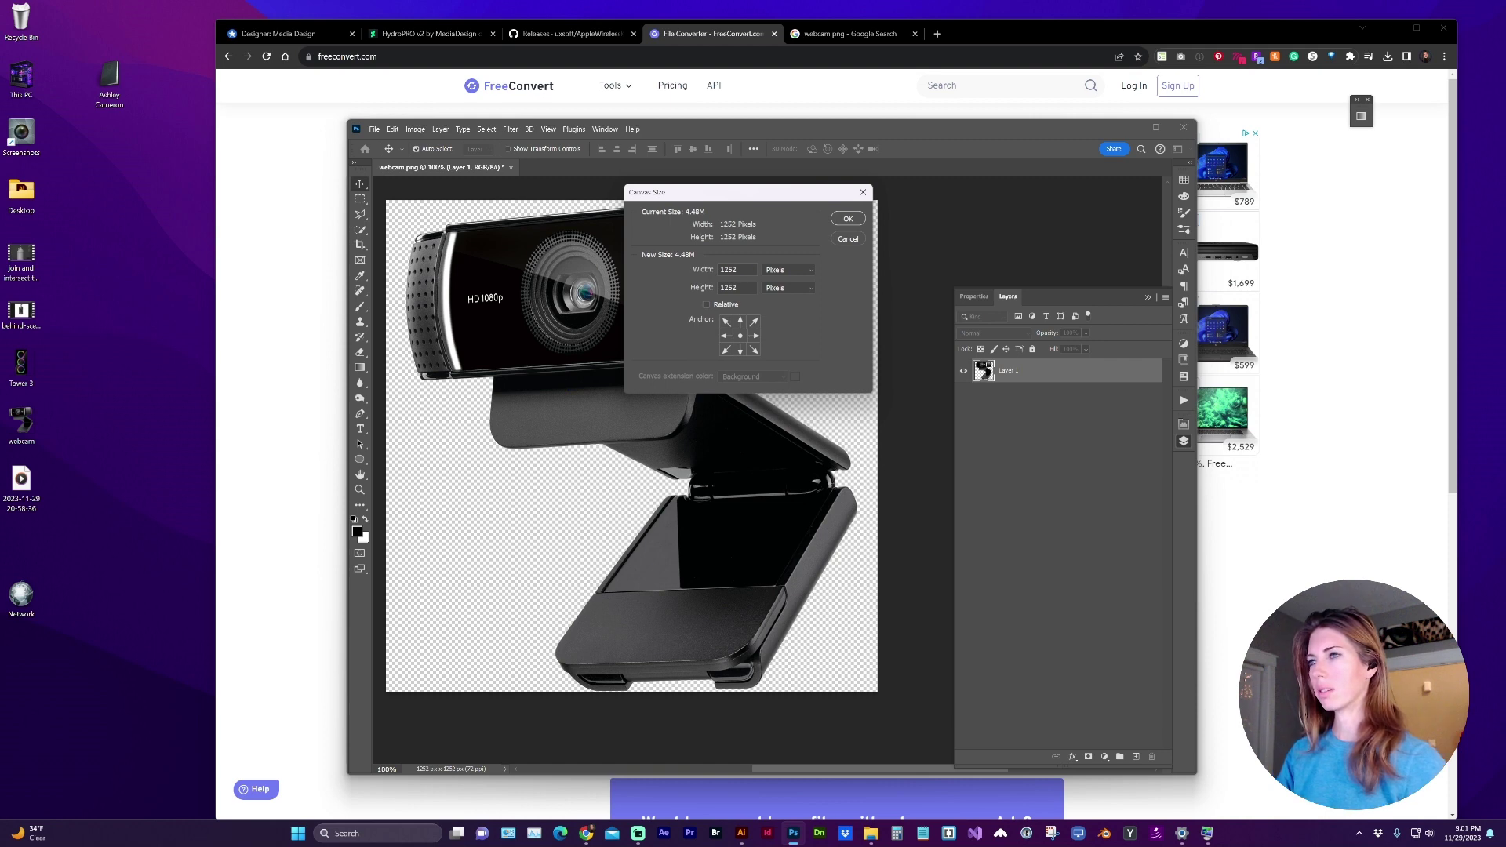
Set both Tower 3.png and webcam.png to ICO output, convert them and download the Tower 3 icon
click(847, 221)
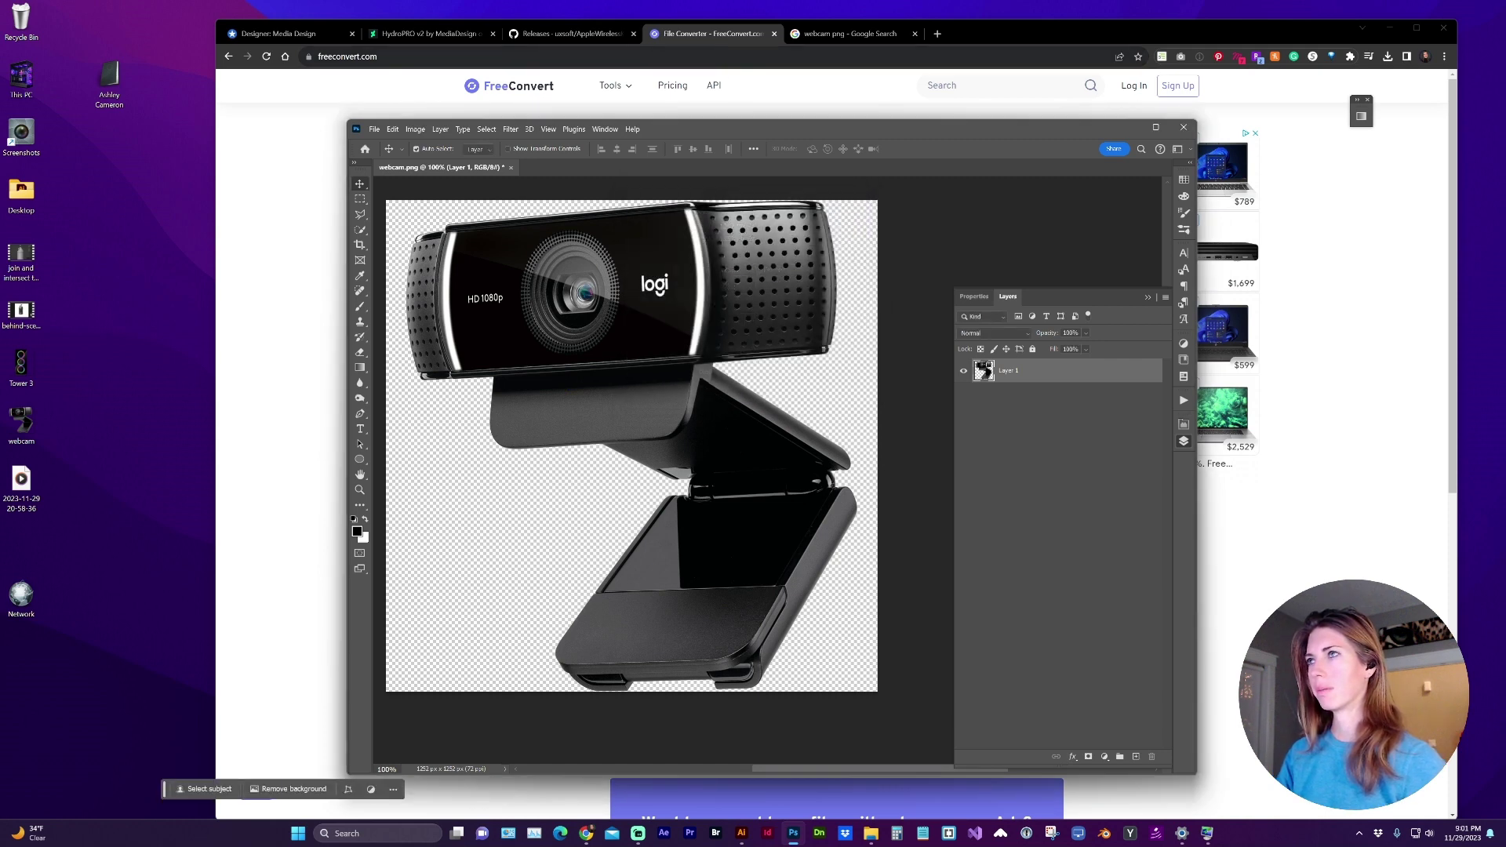
click(564, 579)
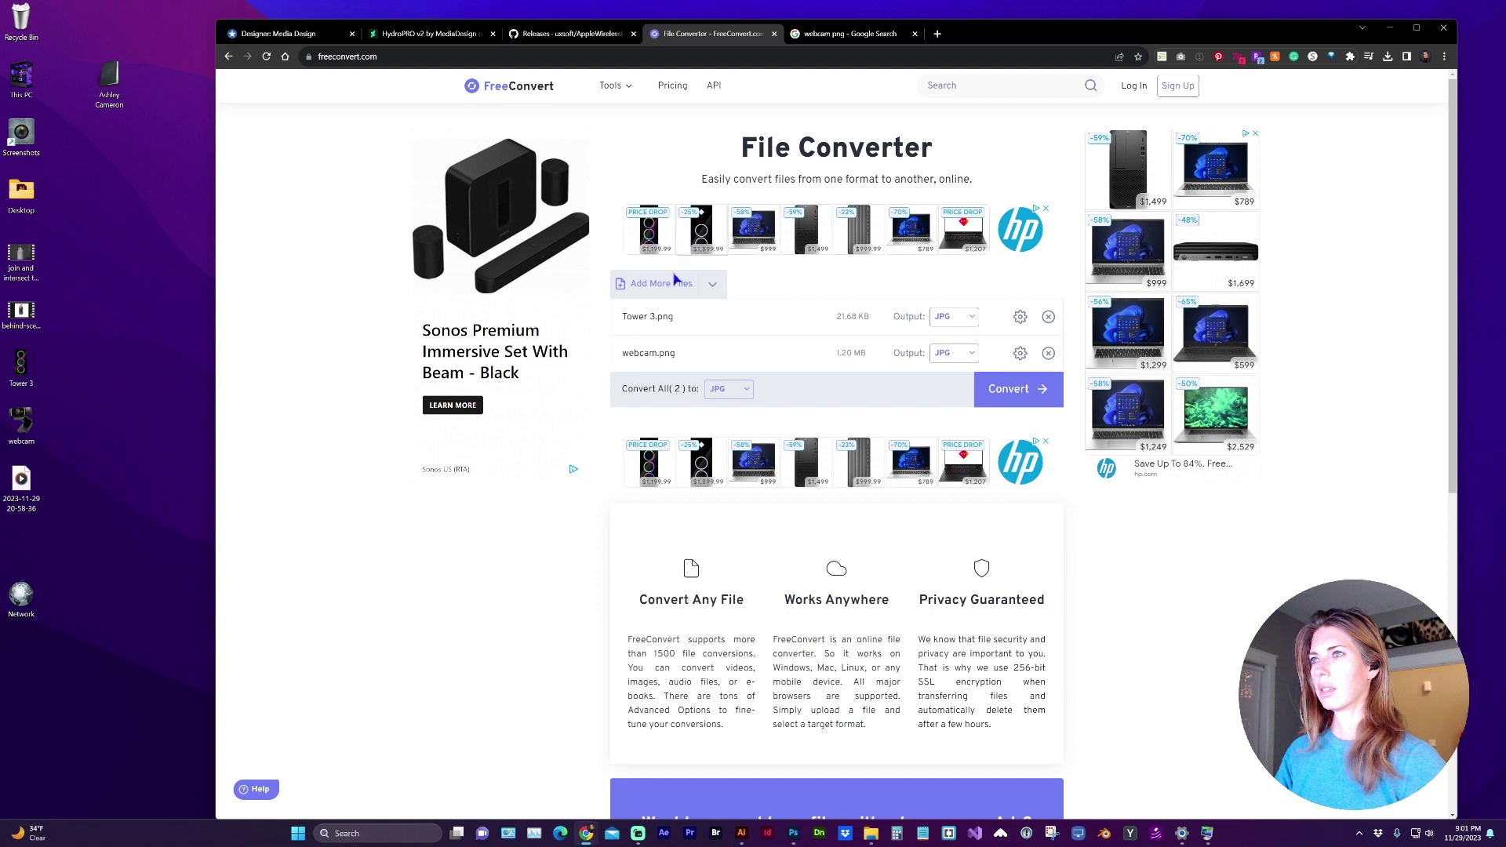
click(956, 323)
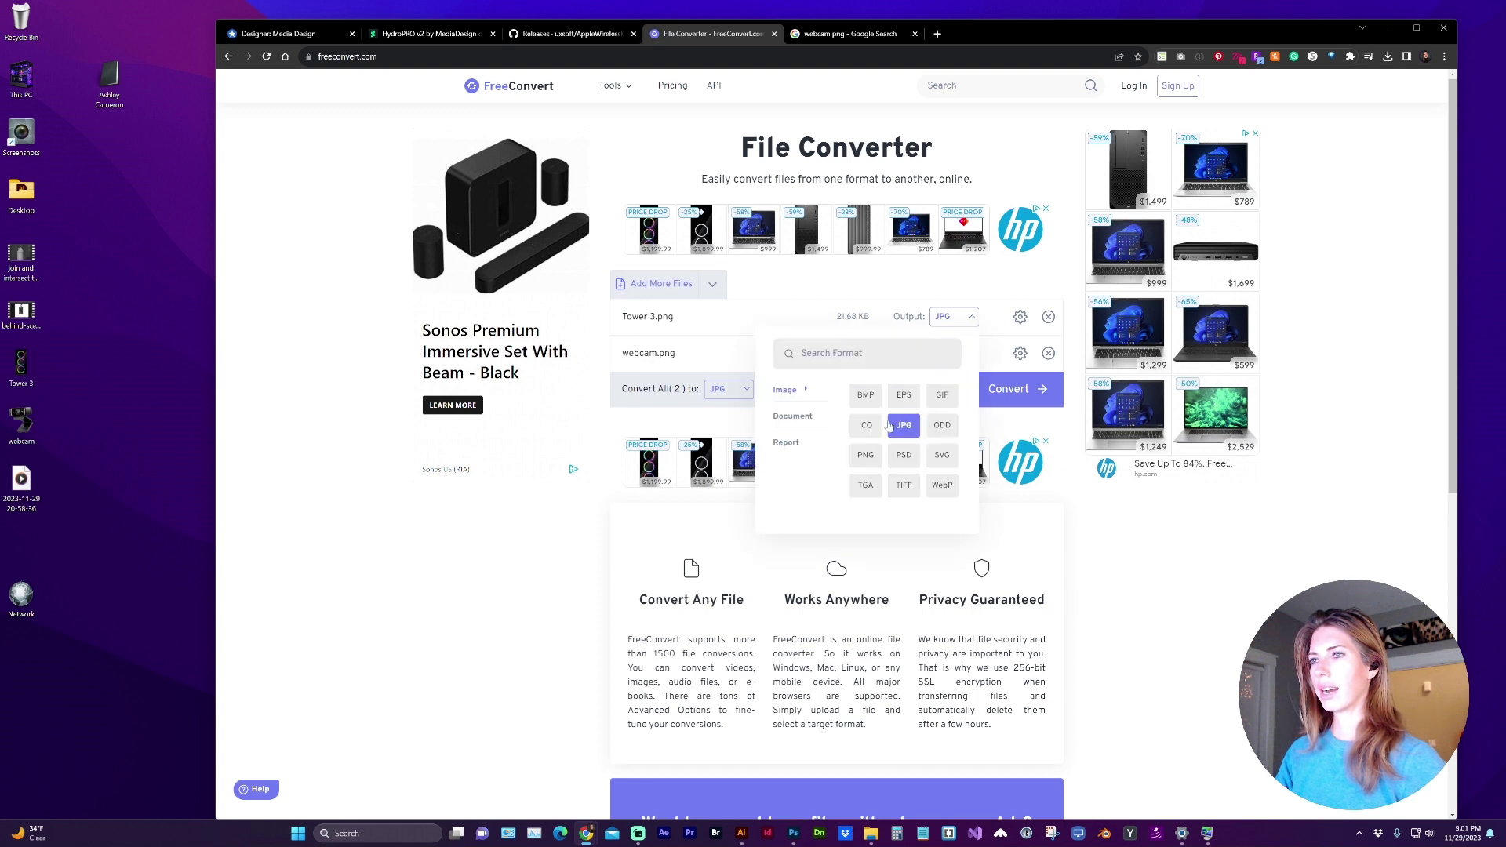
click(876, 426)
click(951, 351)
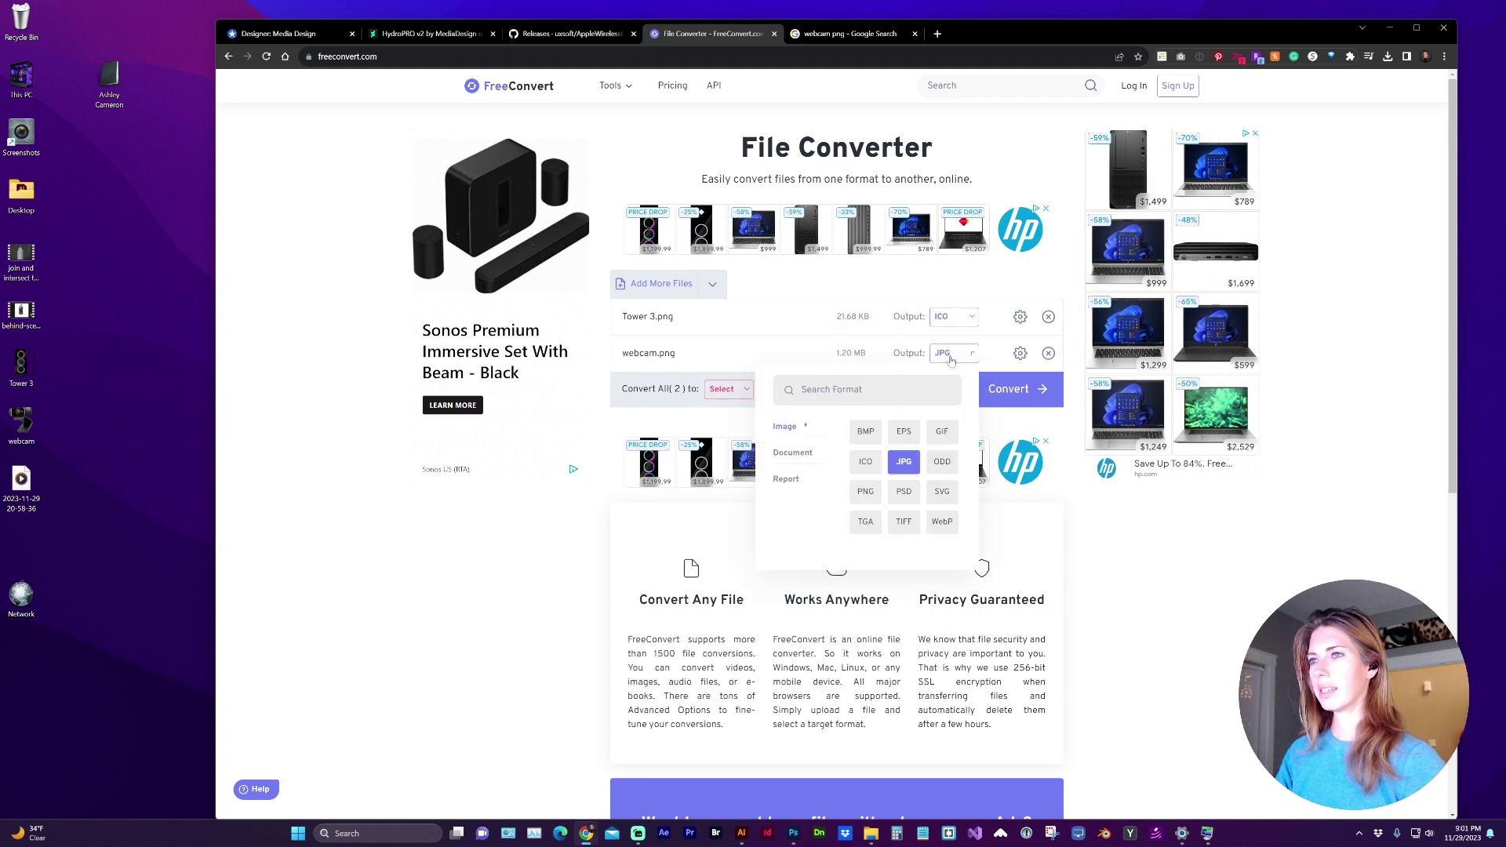
click(868, 463)
click(1020, 393)
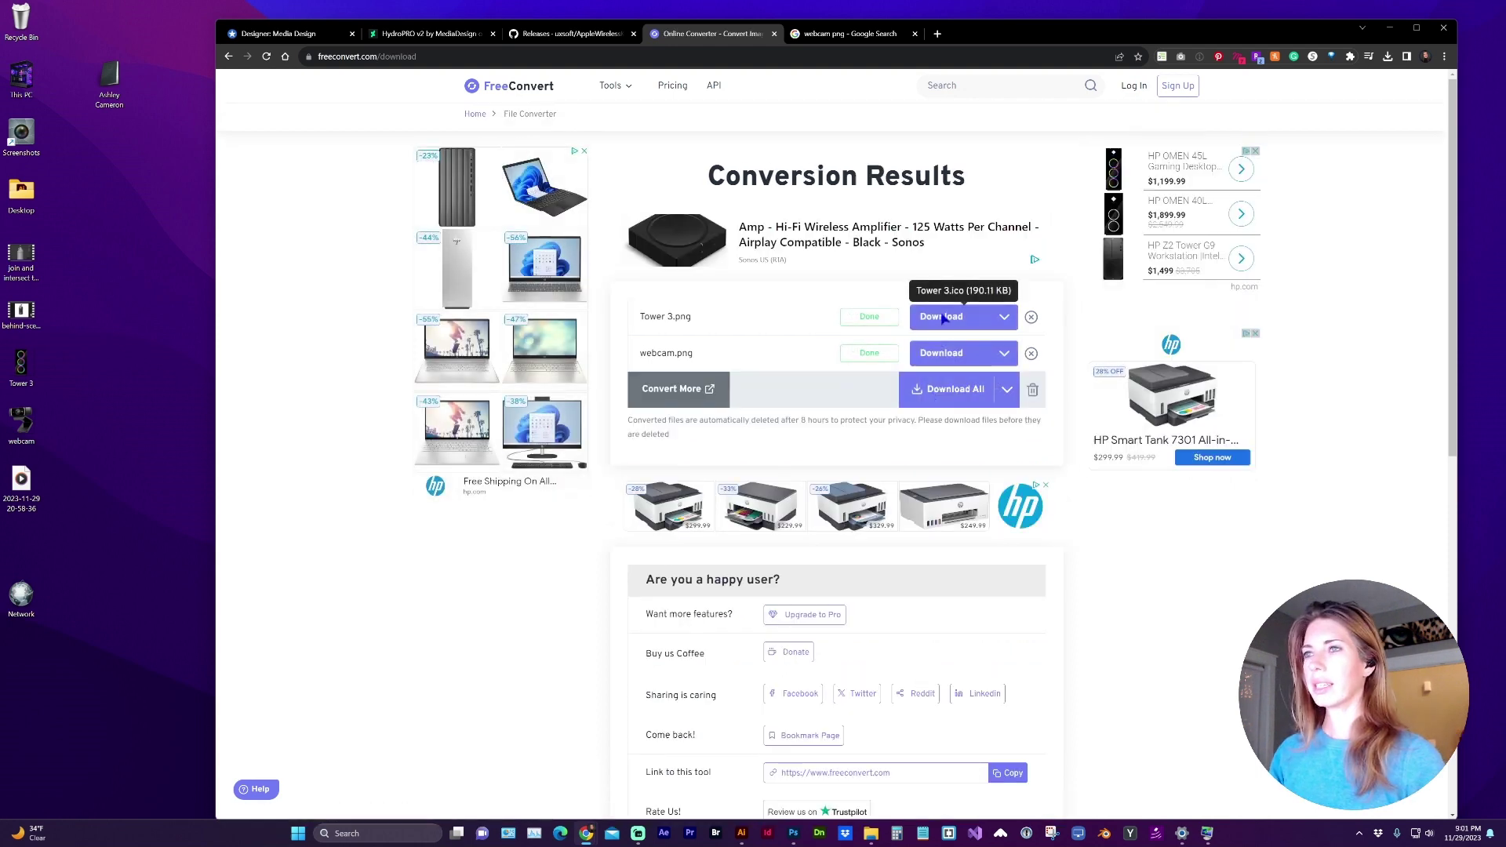
click(941, 352)
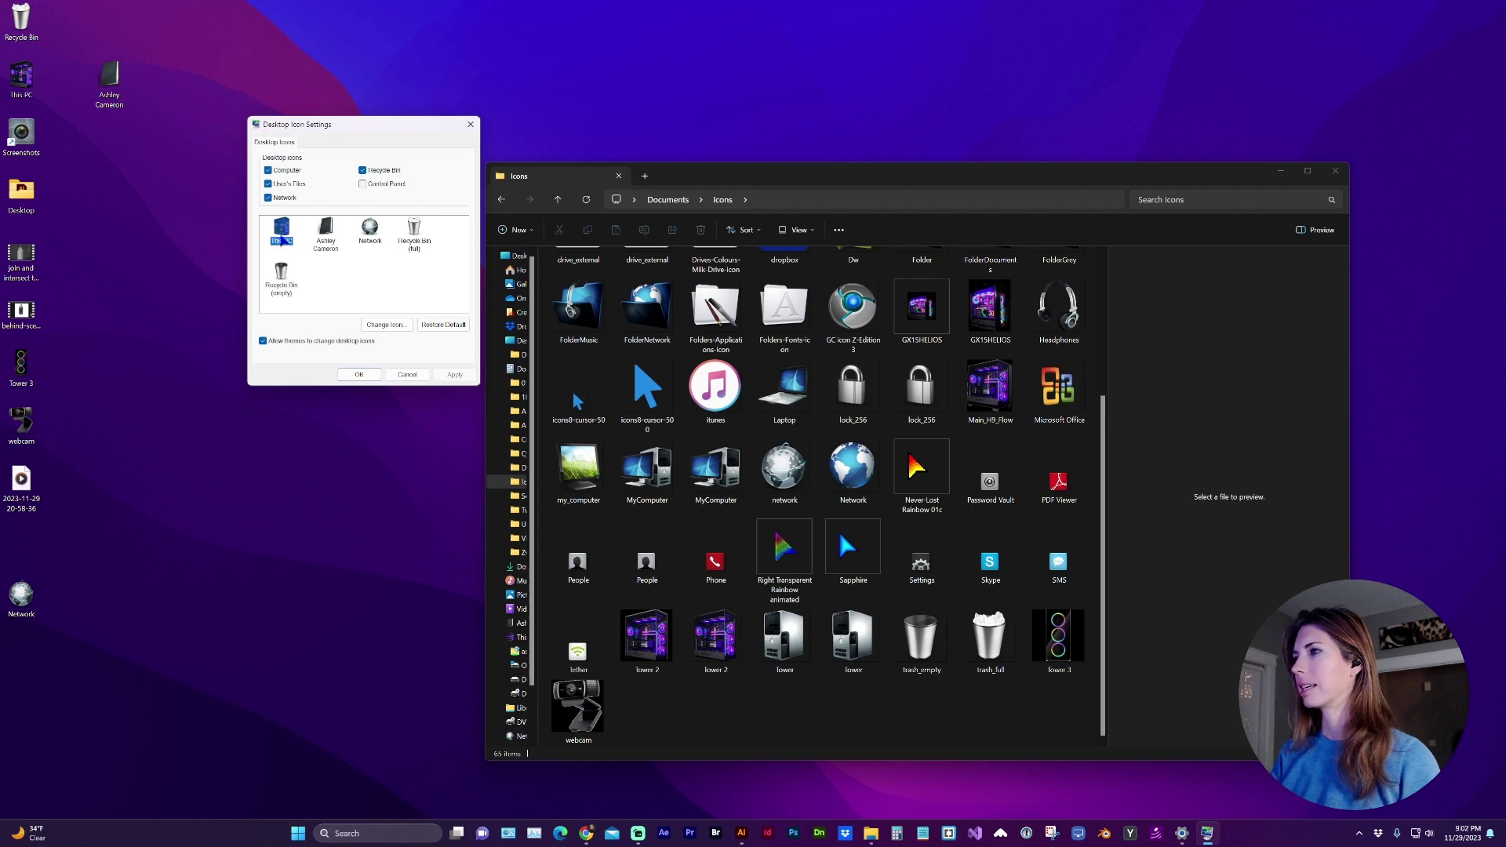
Browse to tower 3.ico, apply it as the This PC icon and select the Screenshots shortcut on the desktop
click(383, 325)
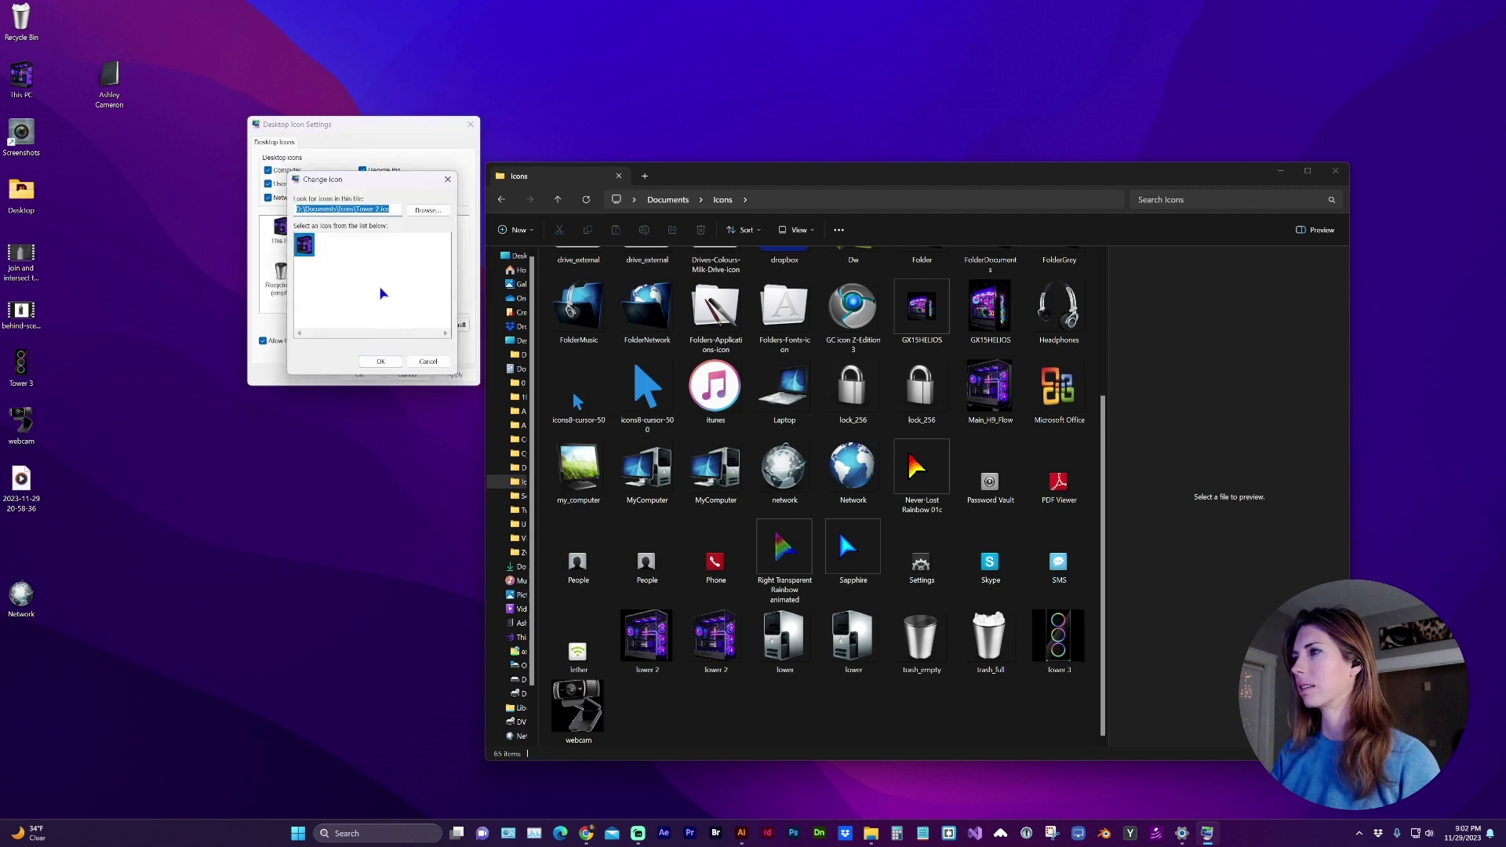
click(426, 211)
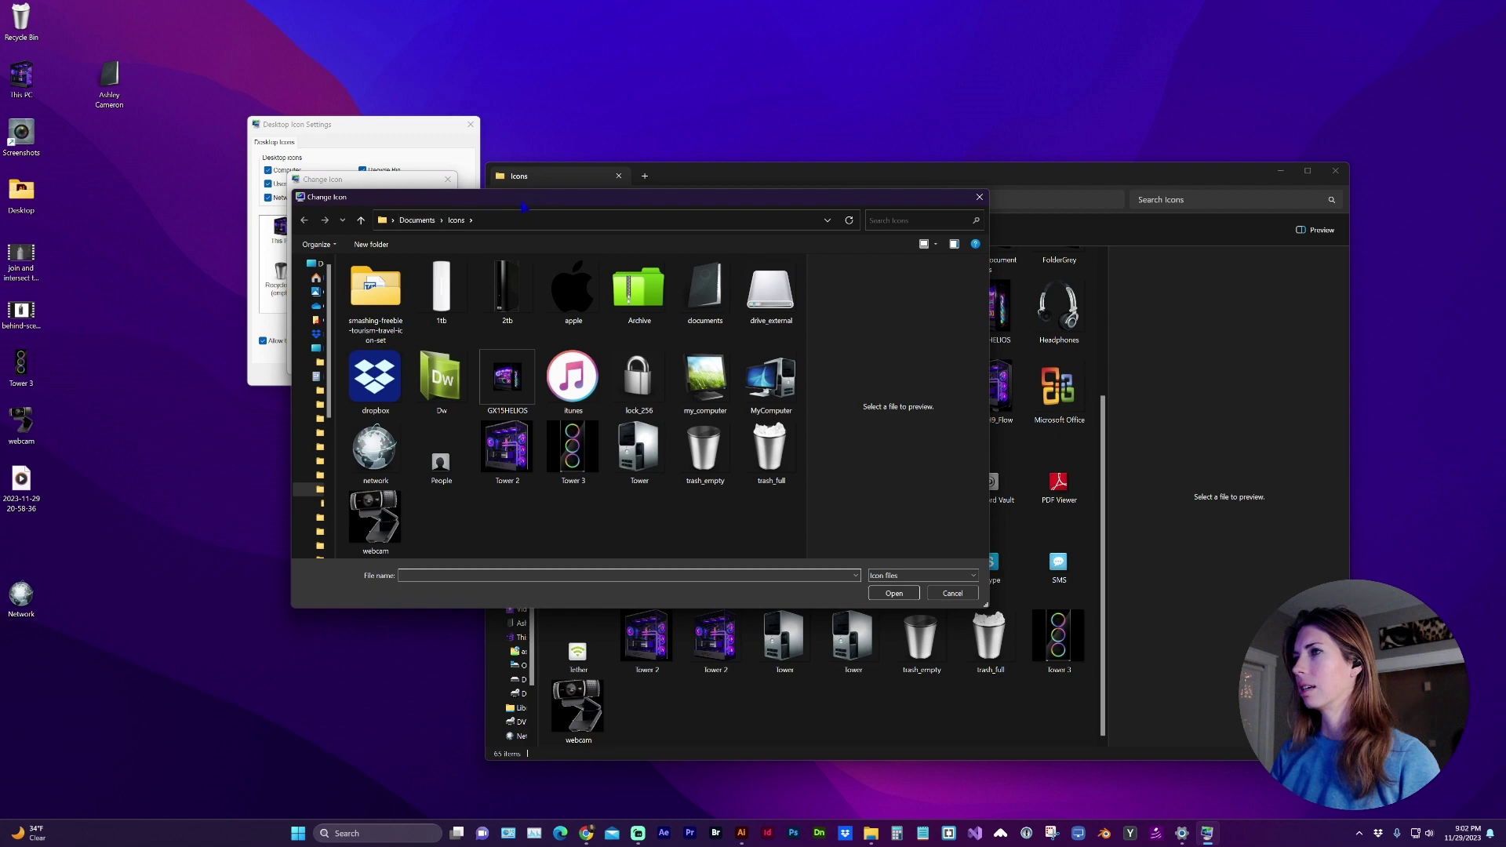
click(739, 438)
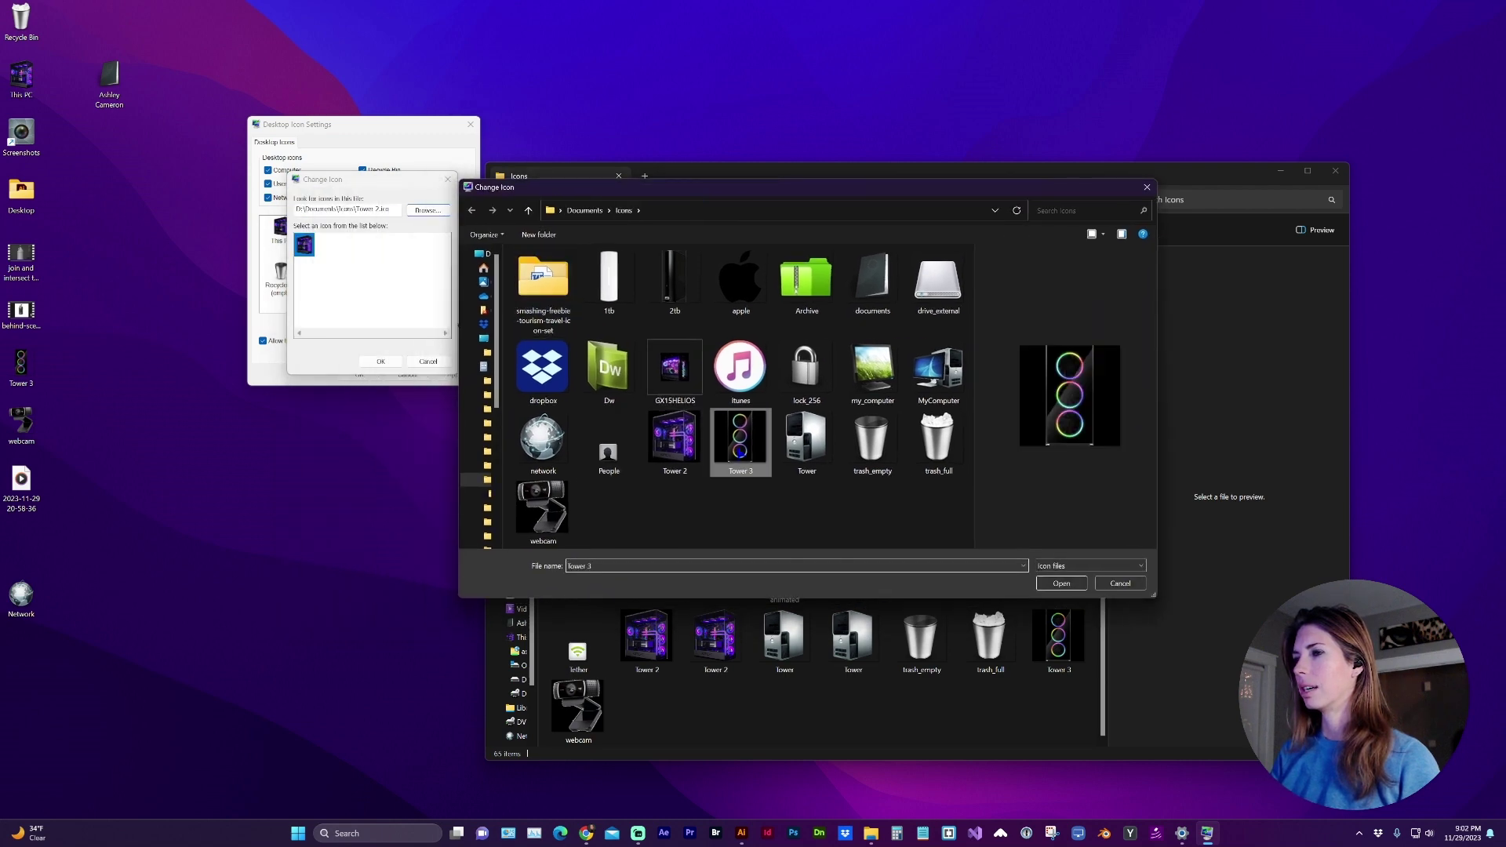
click(1060, 583)
click(379, 361)
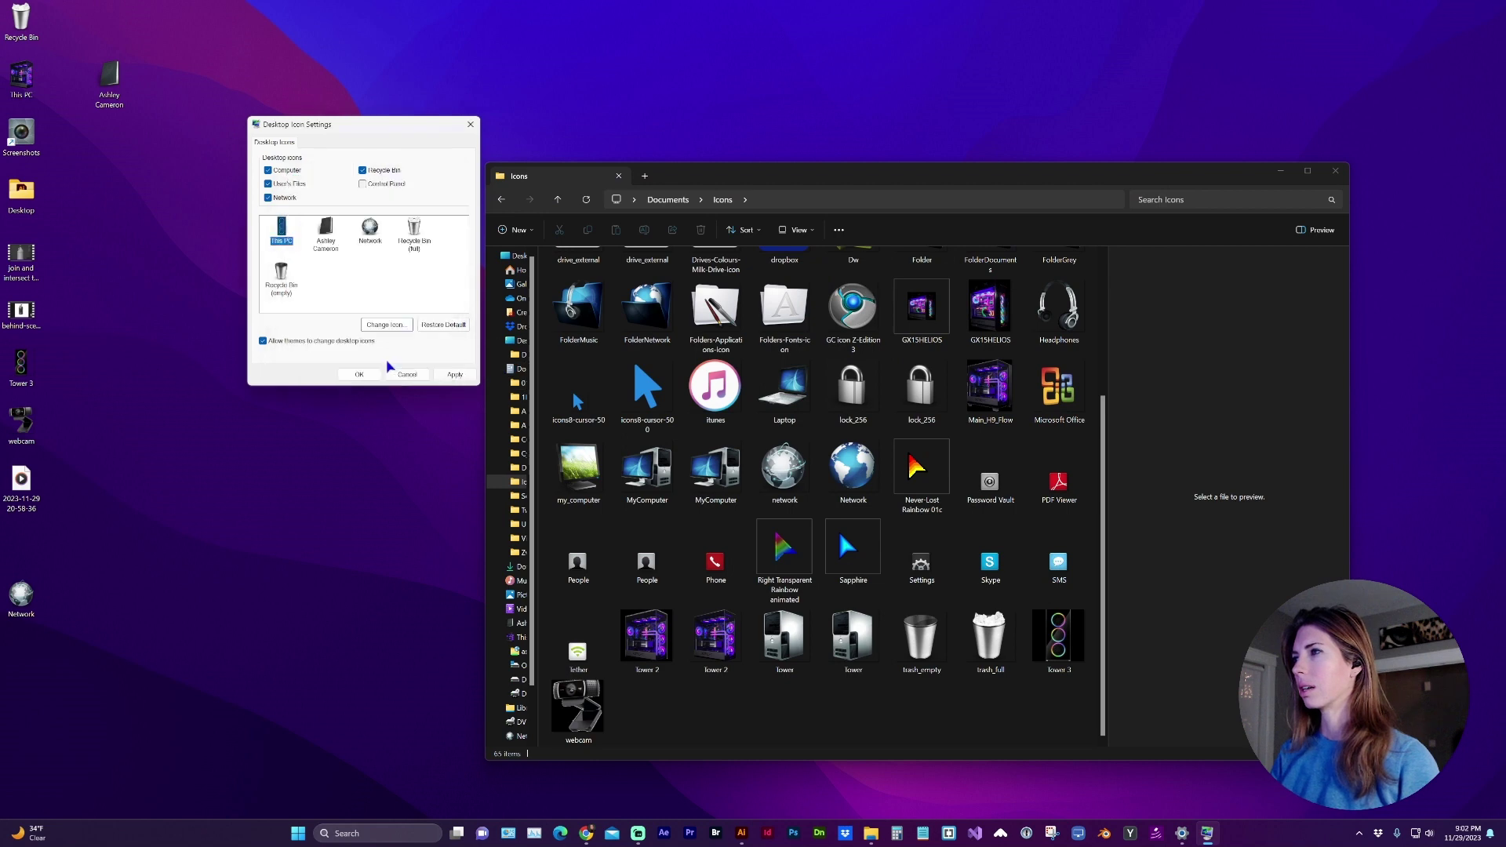
click(454, 375)
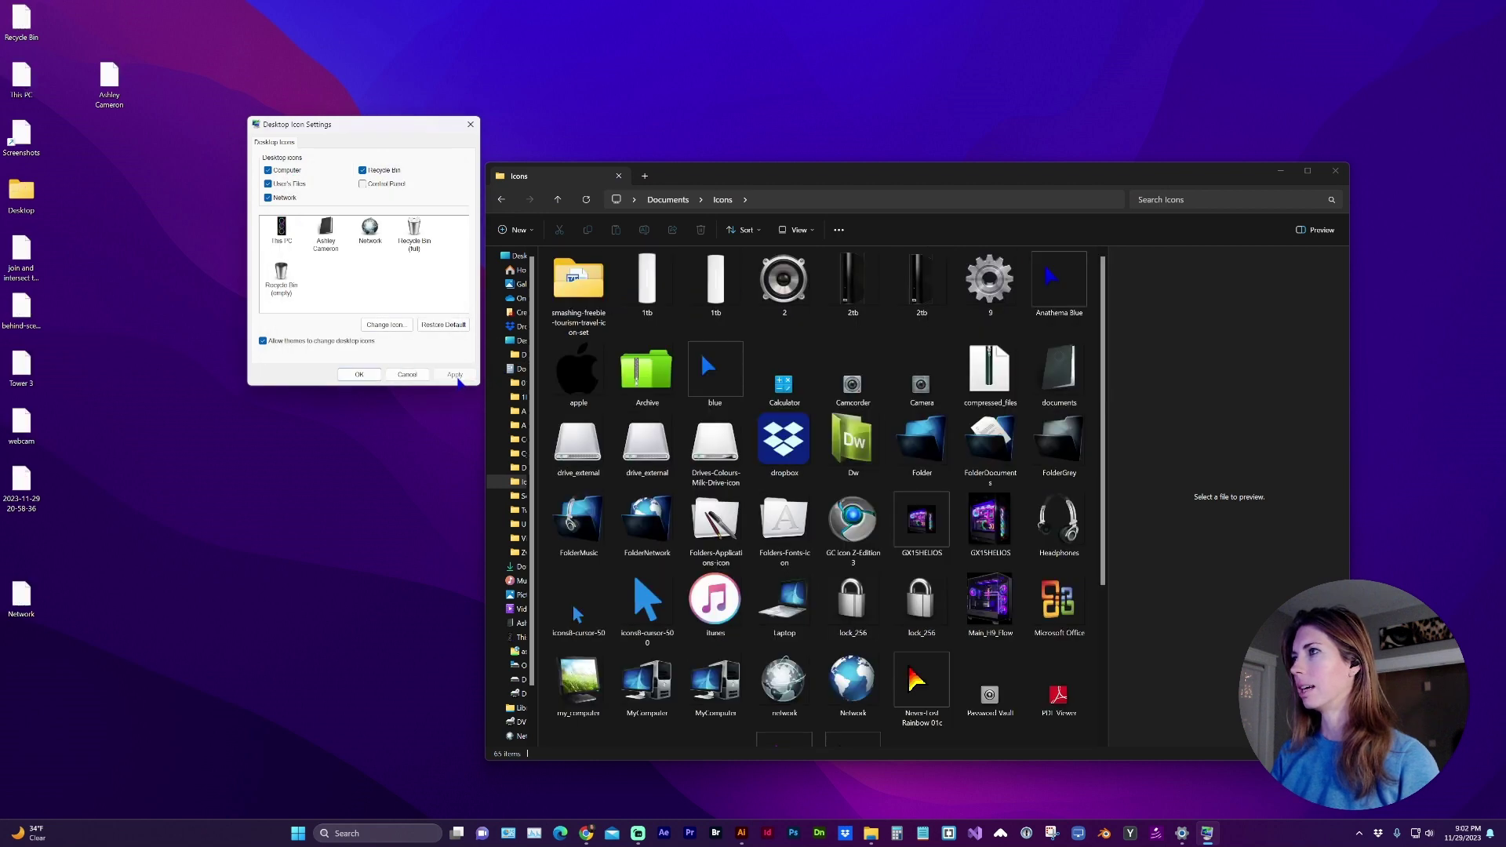
click(22, 77)
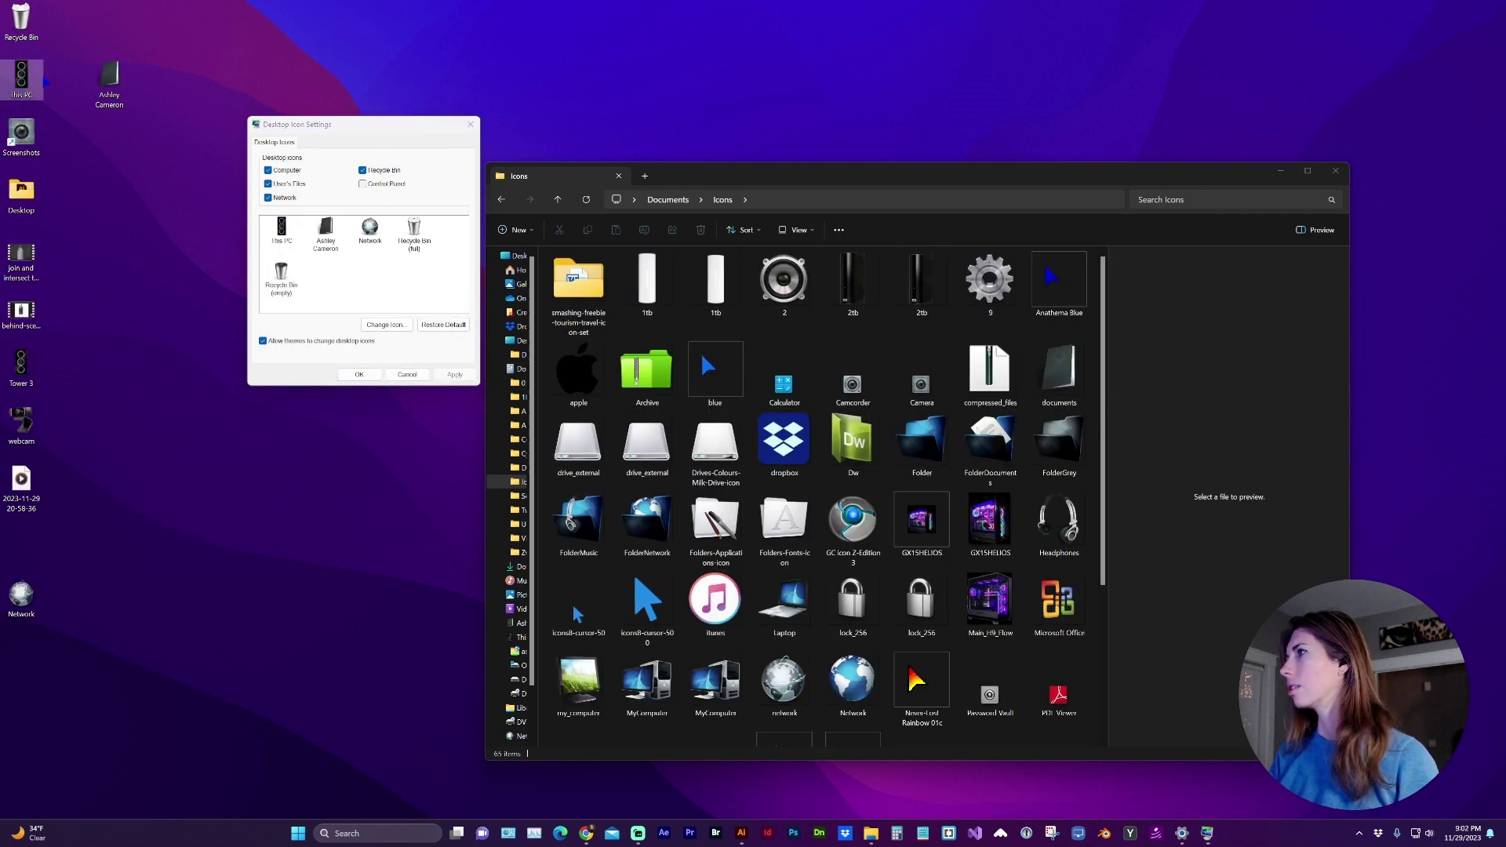
click(22, 132)
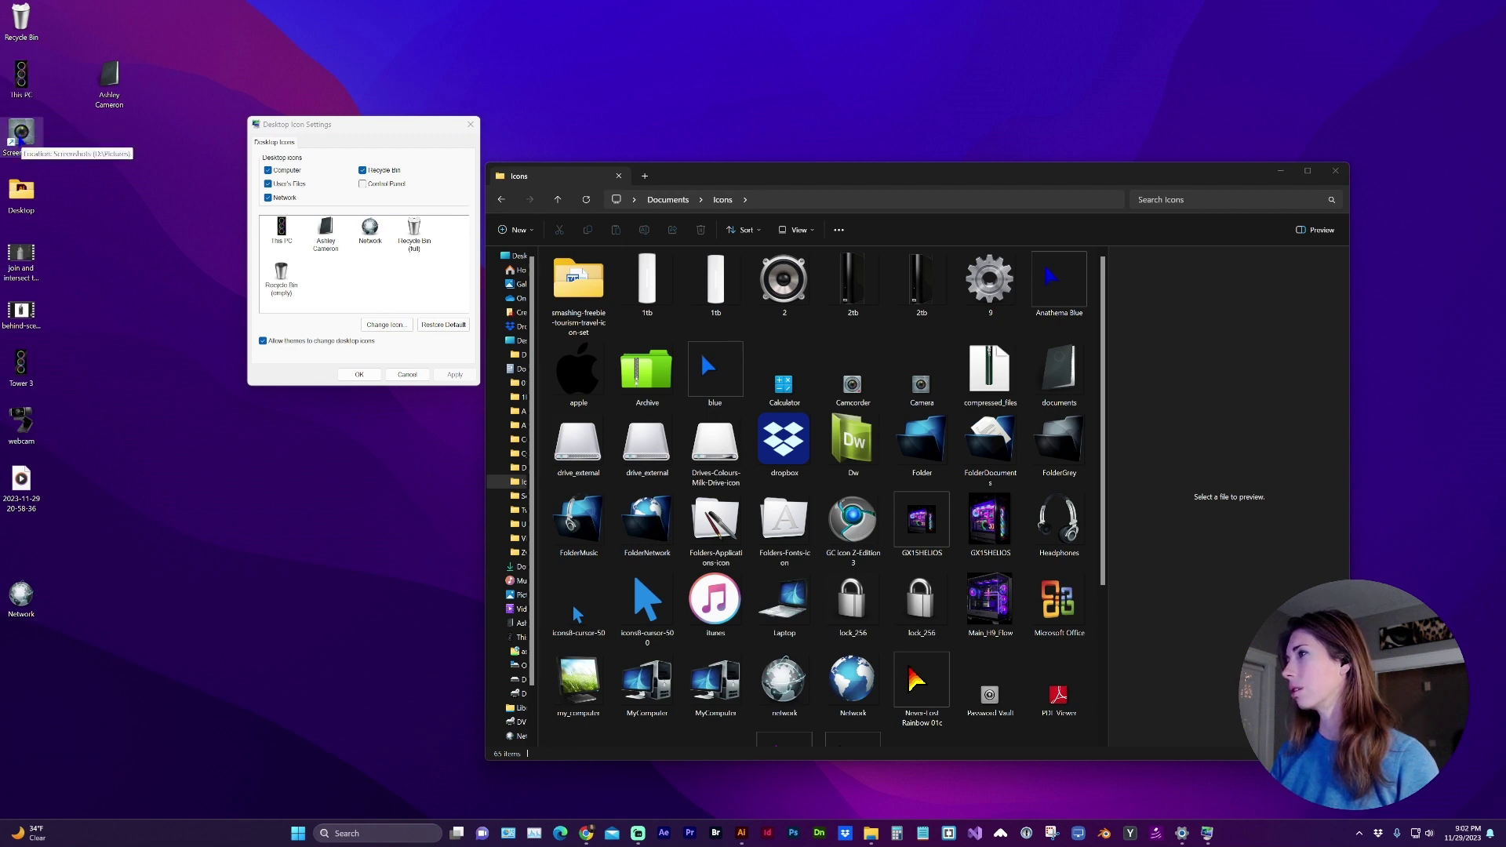
Bring up the Screenshots shortcut's properties, close Desktop Icon Settings and browse for a custom icon
right_click(21, 132)
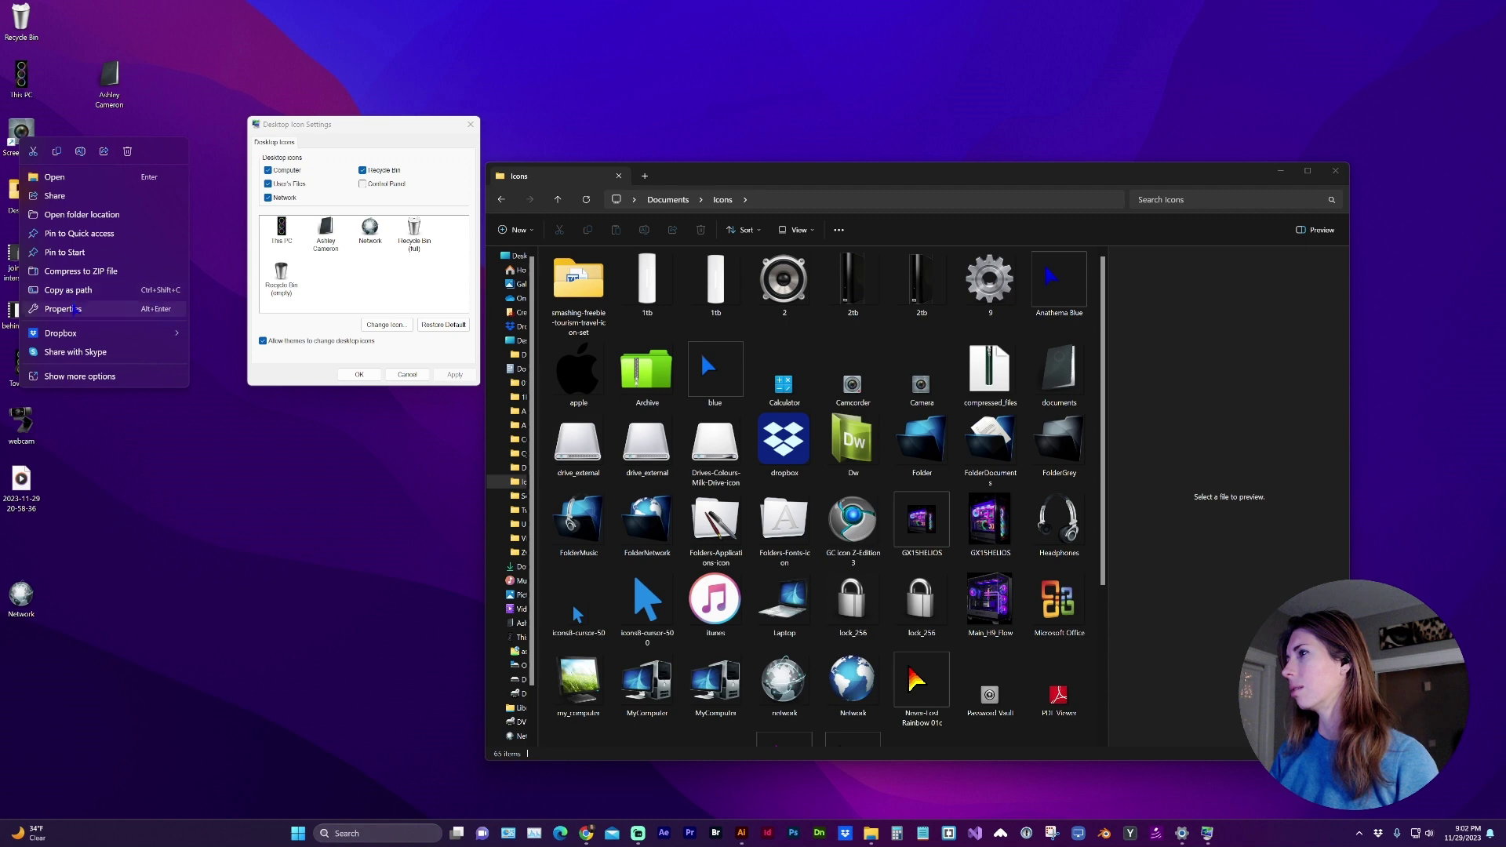
click(62, 309)
drag(131, 146, 687, 115)
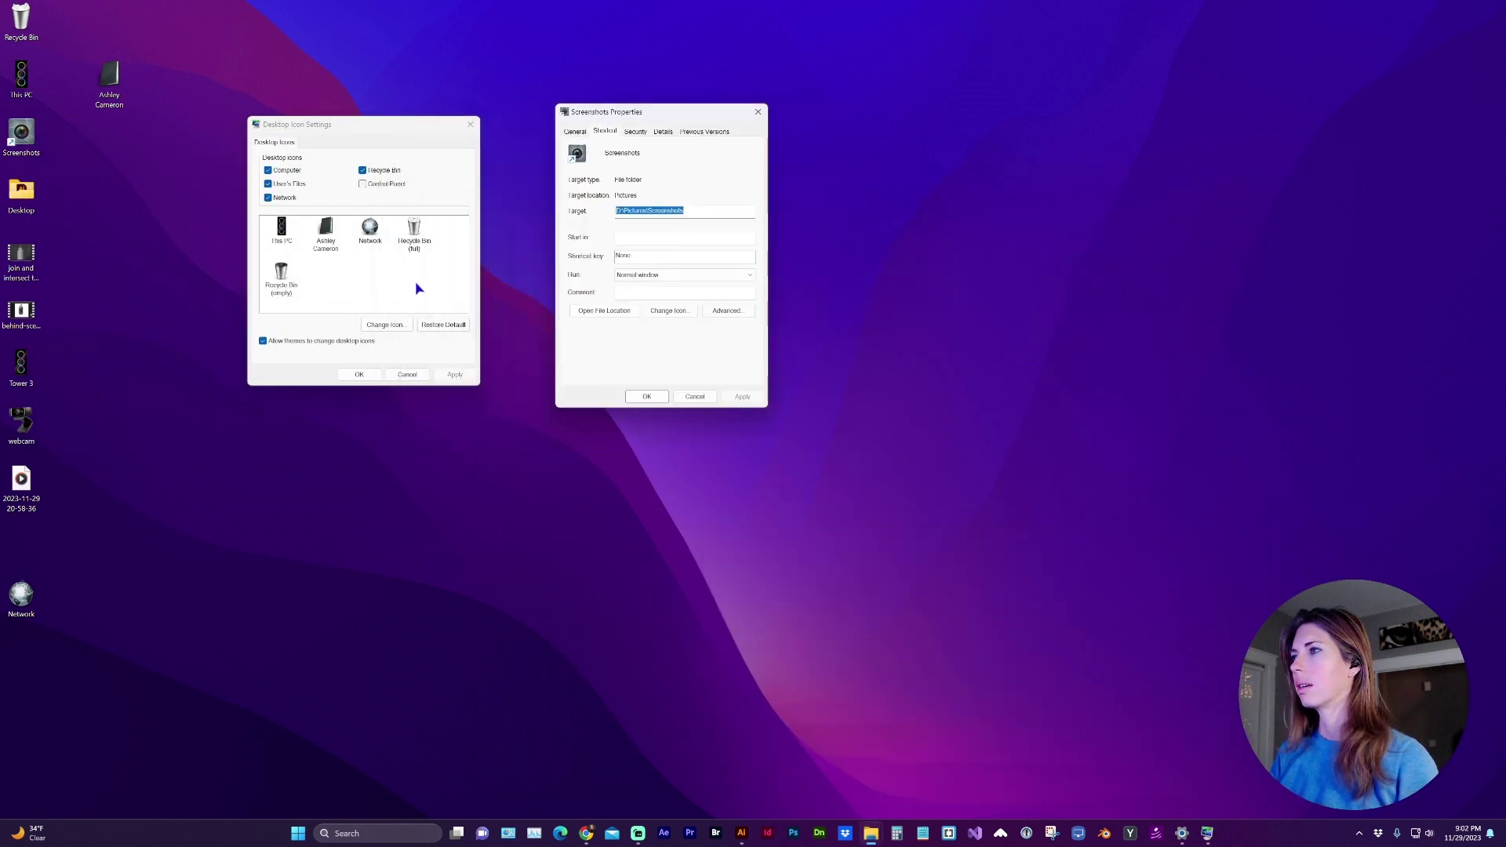
click(360, 375)
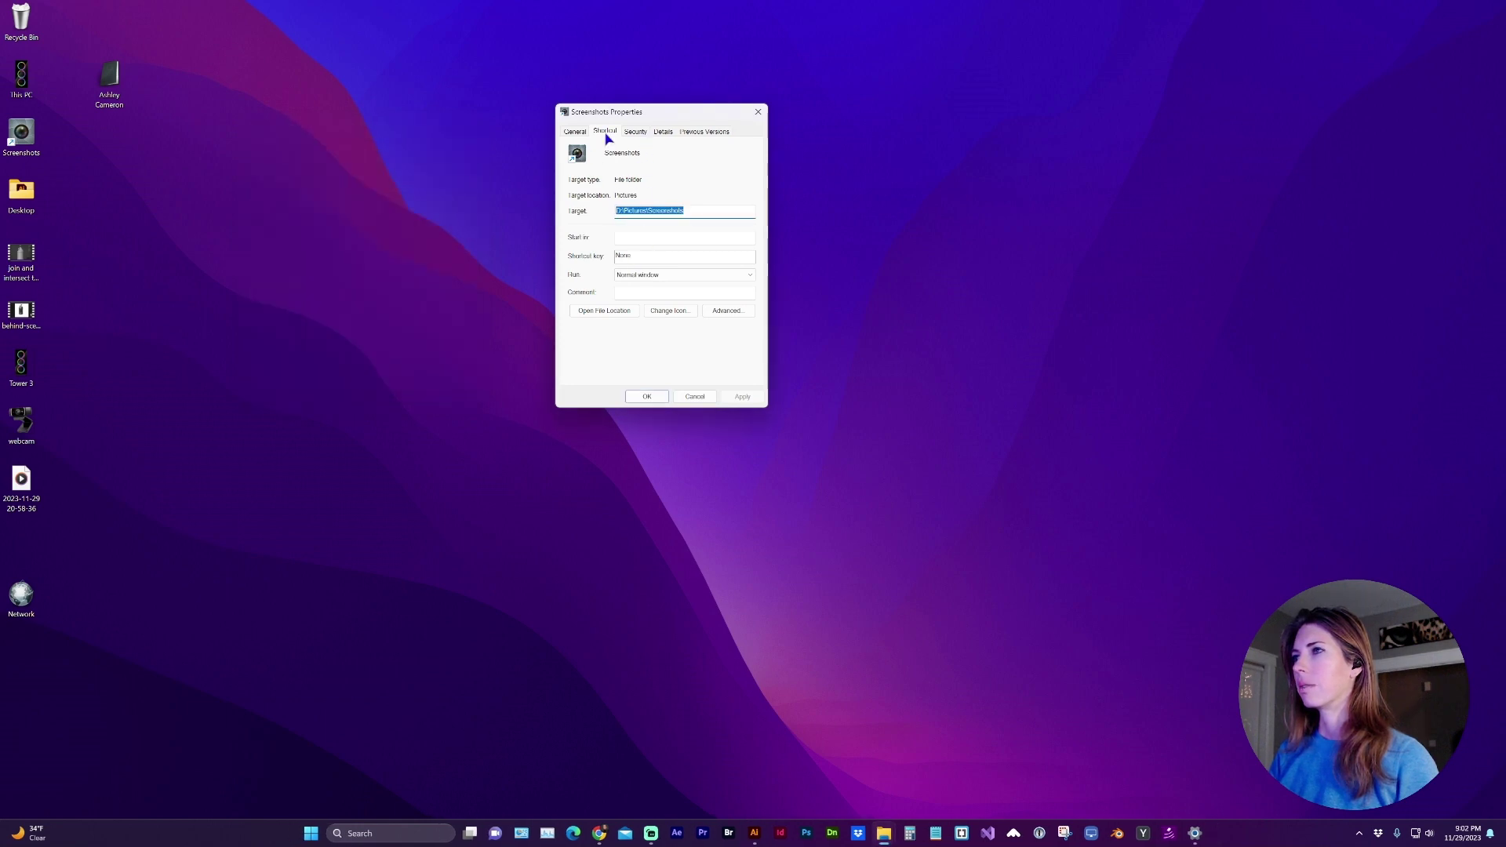
click(688, 312)
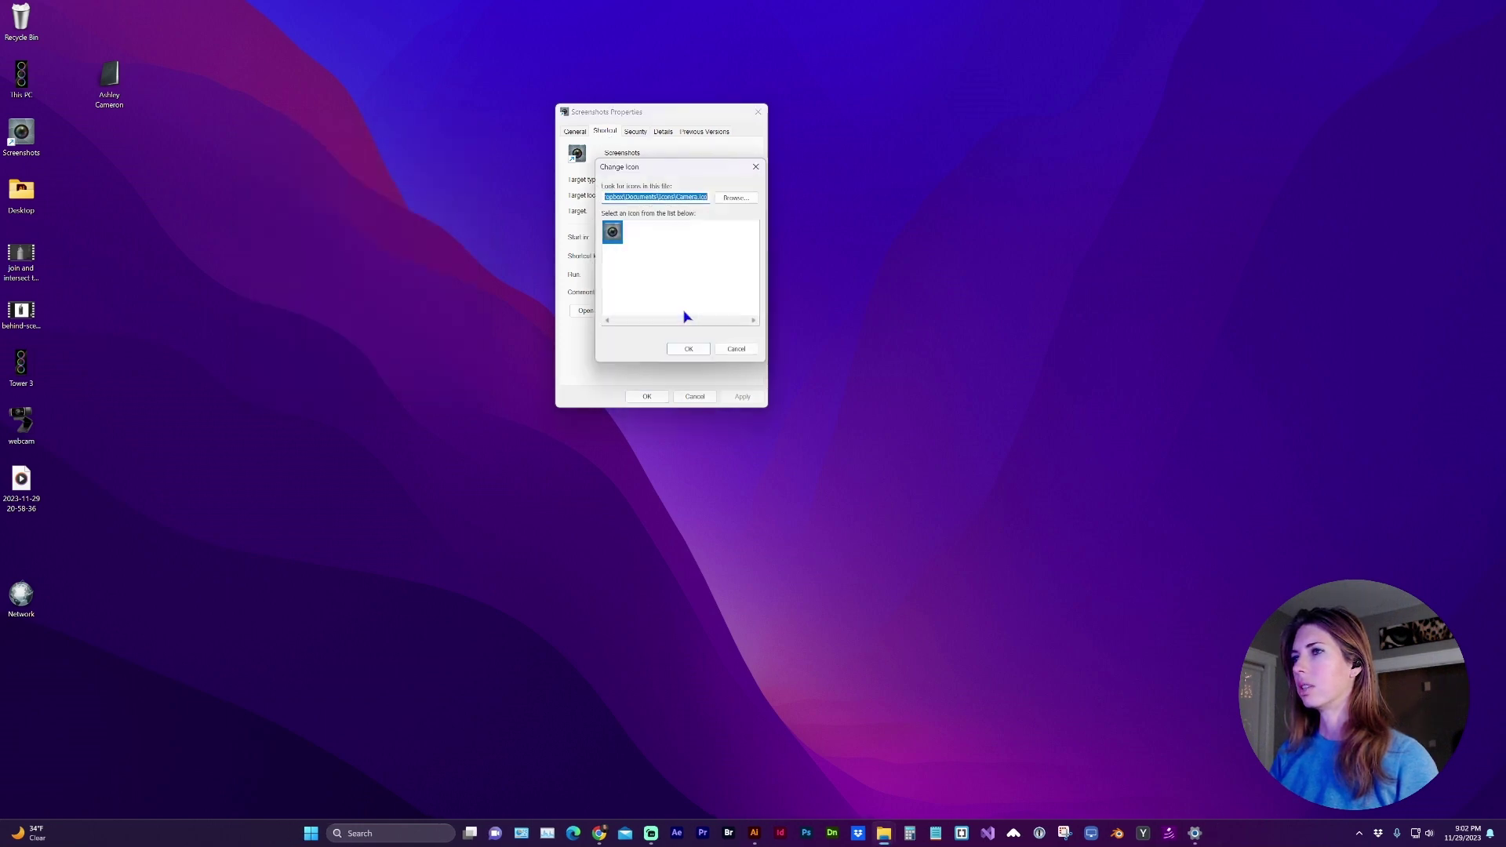
click(735, 197)
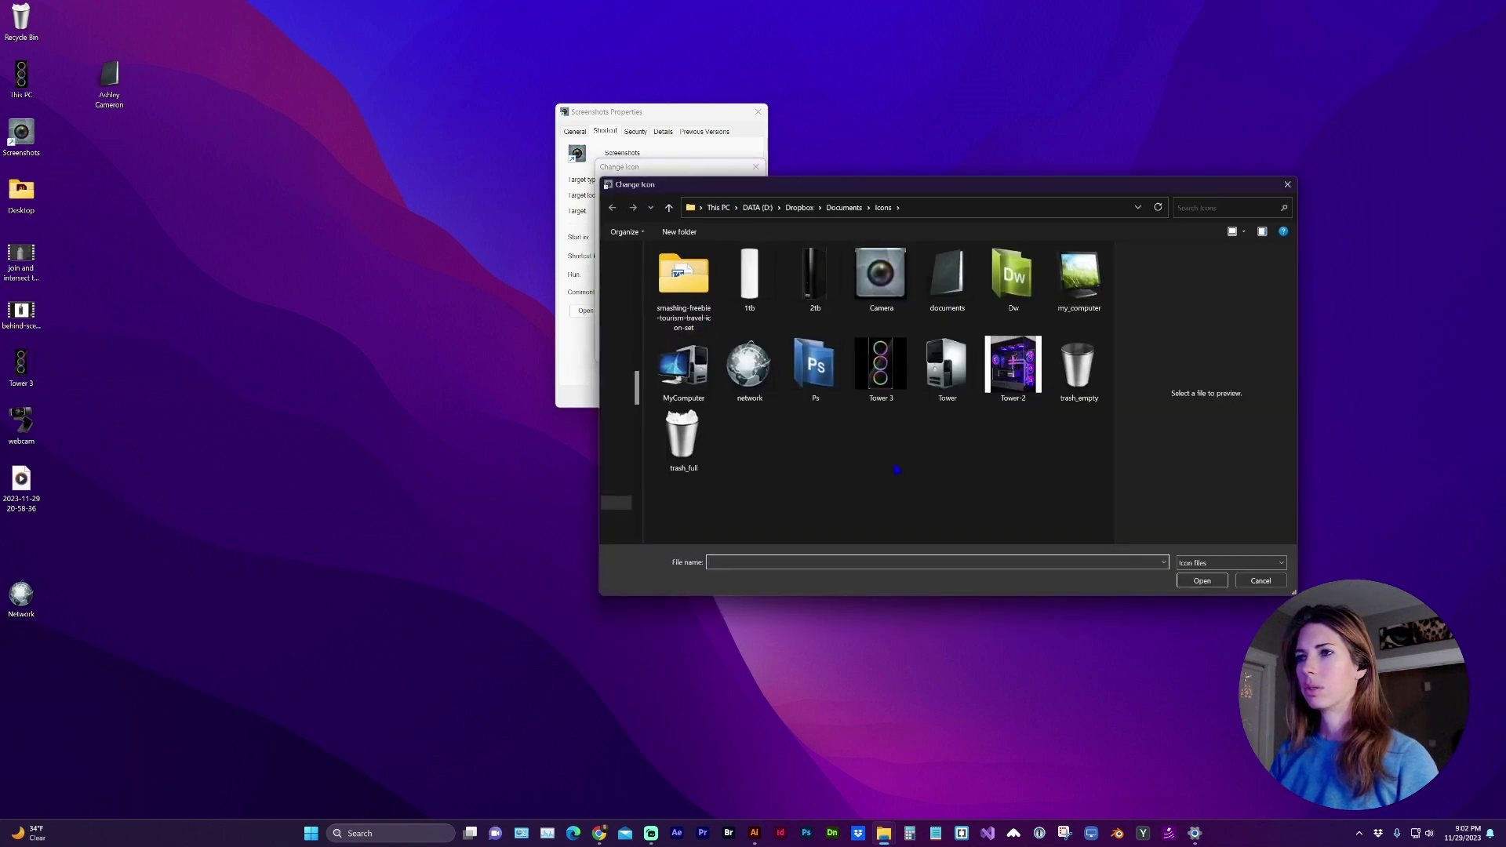
Choose webcam.ico as the Screenshots shortcut icon, apply it and close the properties
click(686, 506)
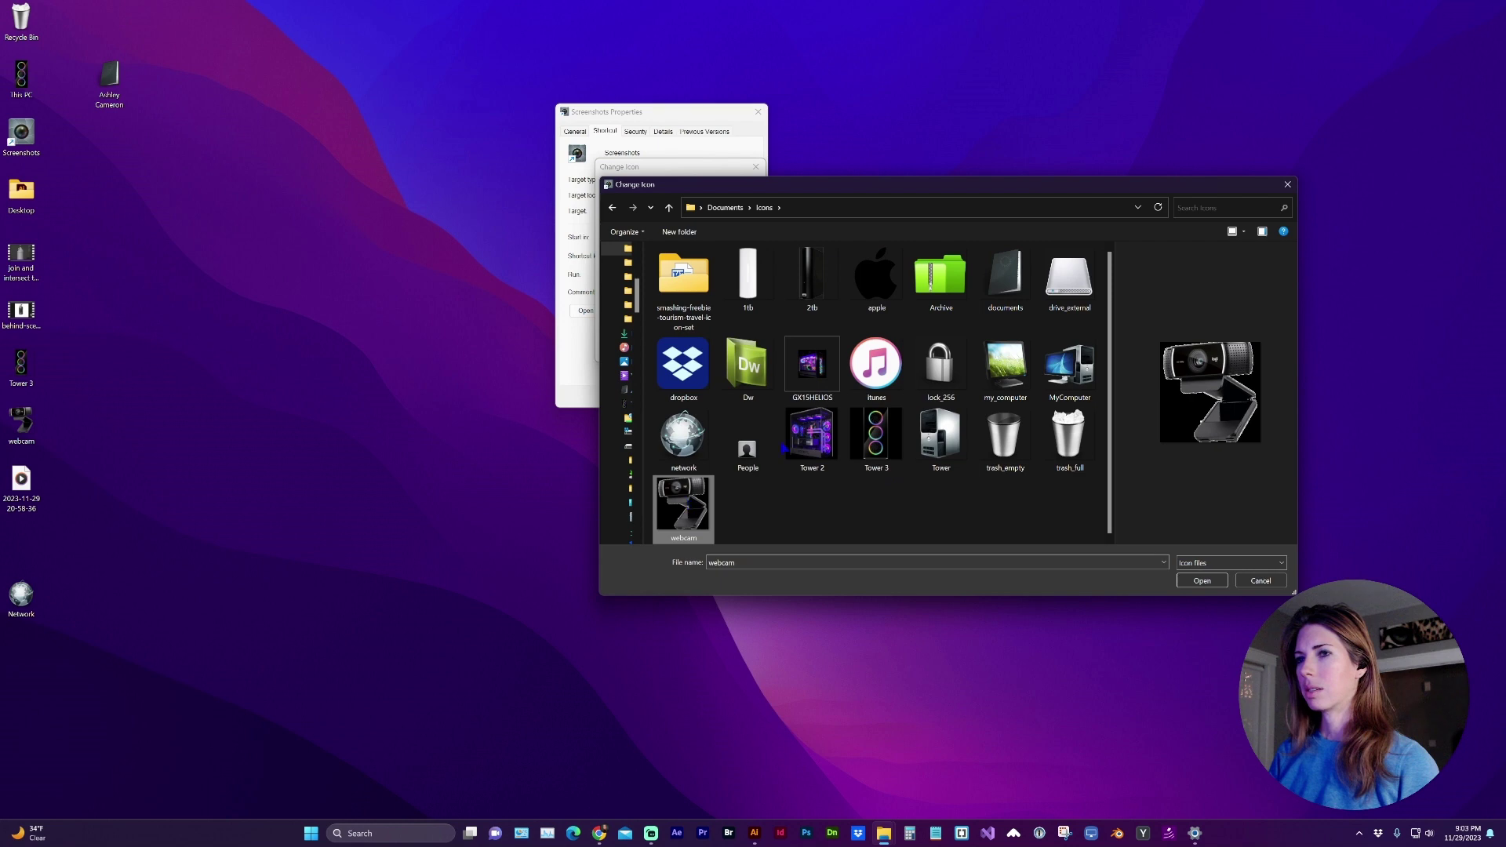
click(1202, 581)
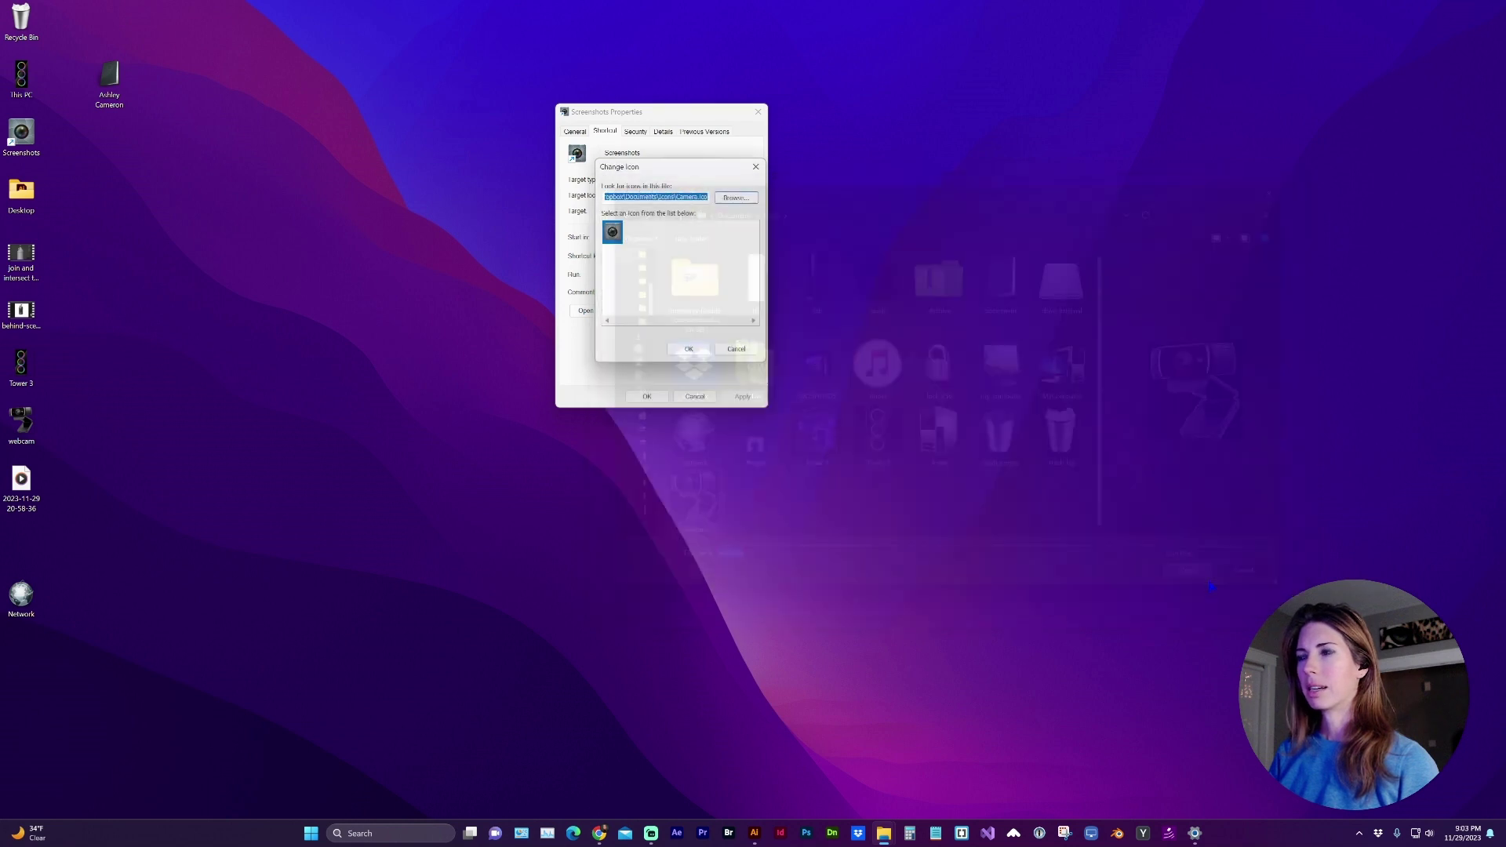
click(696, 356)
click(743, 397)
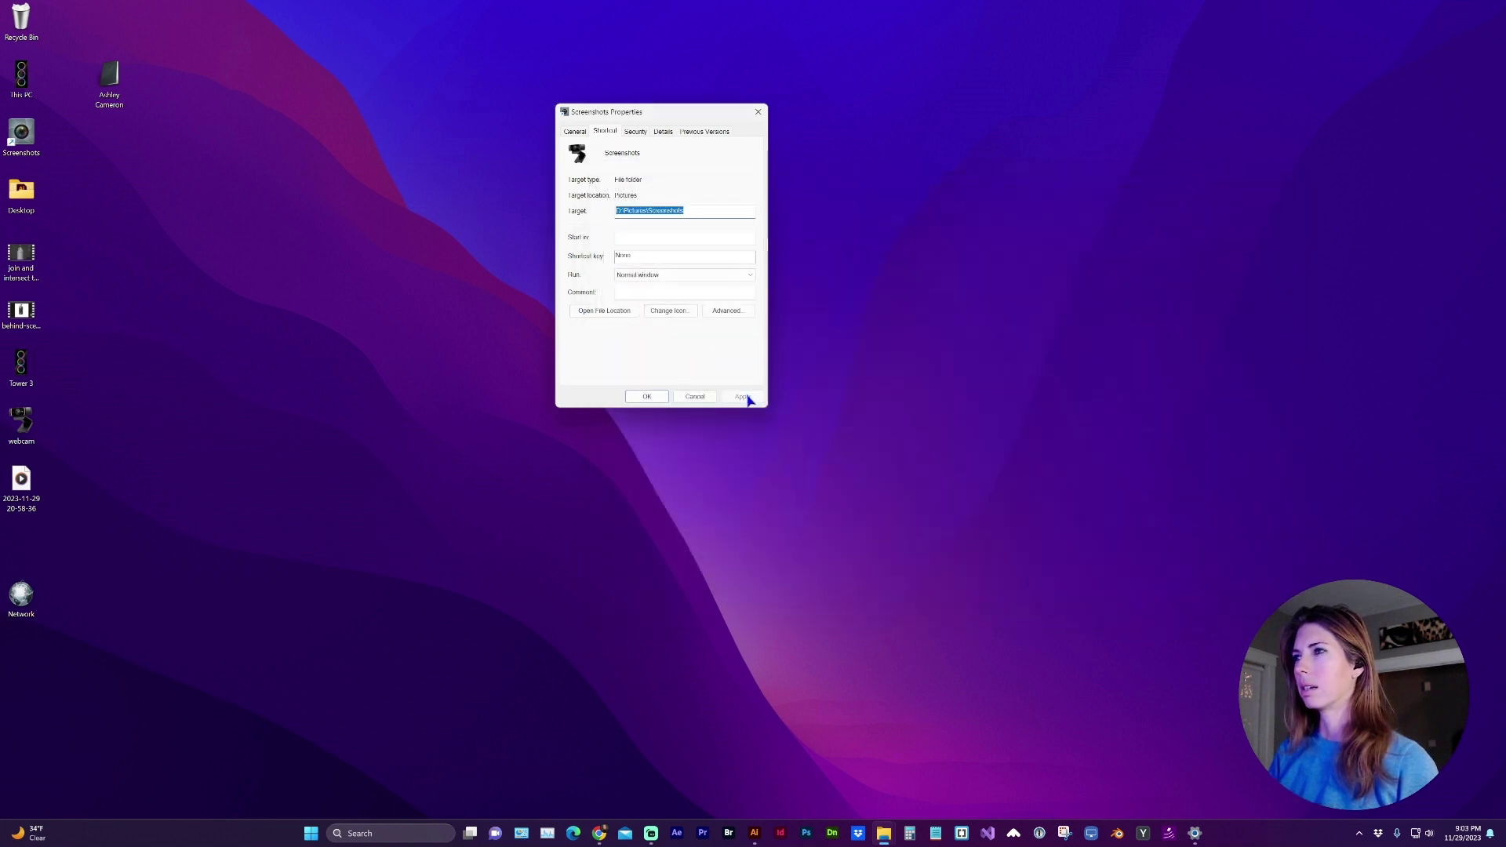
click(642, 396)
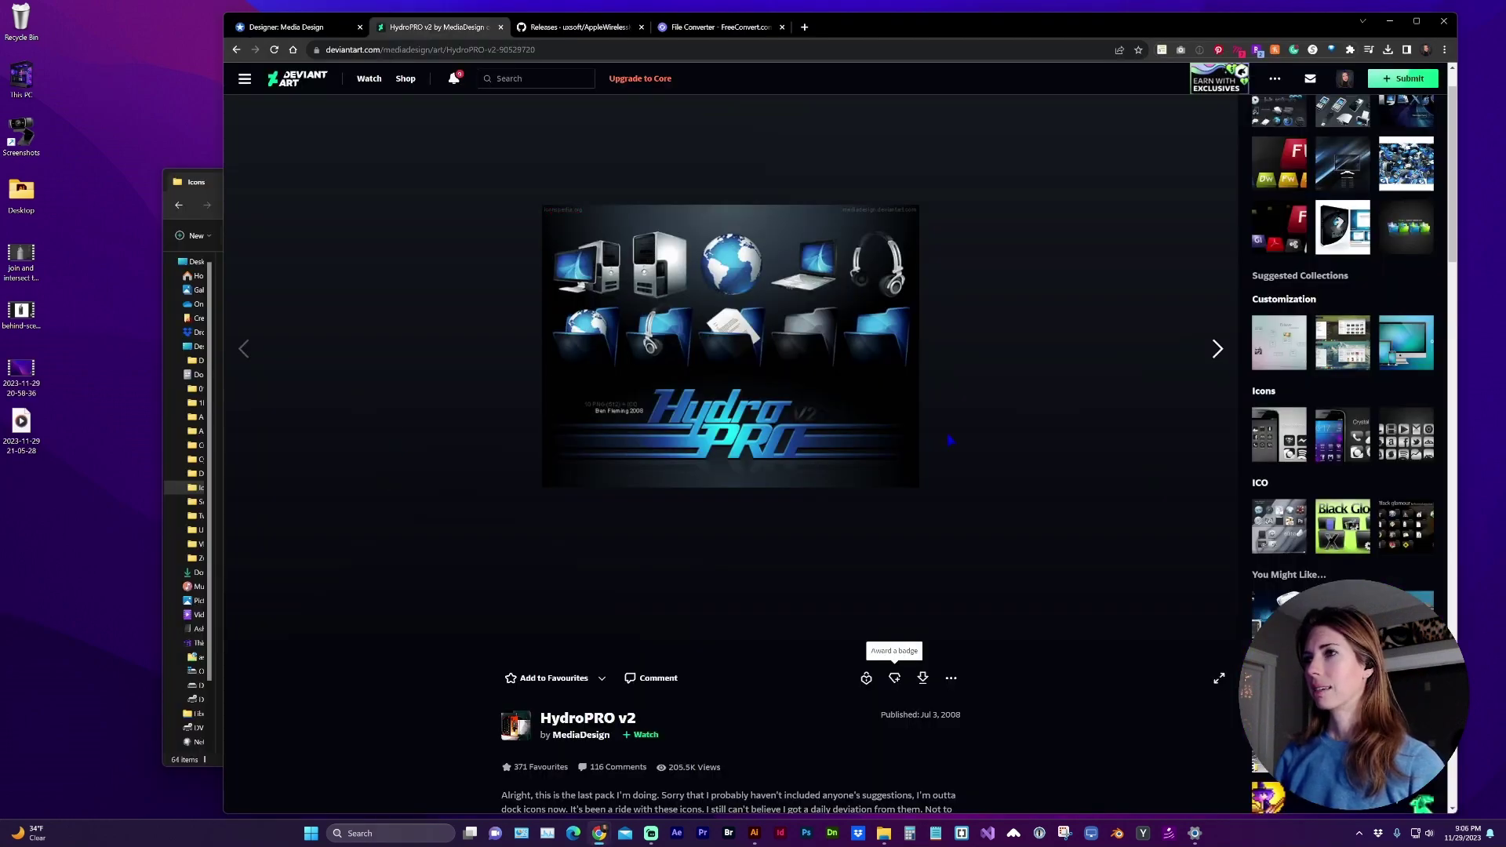
scroll(824, 295, down, 1)
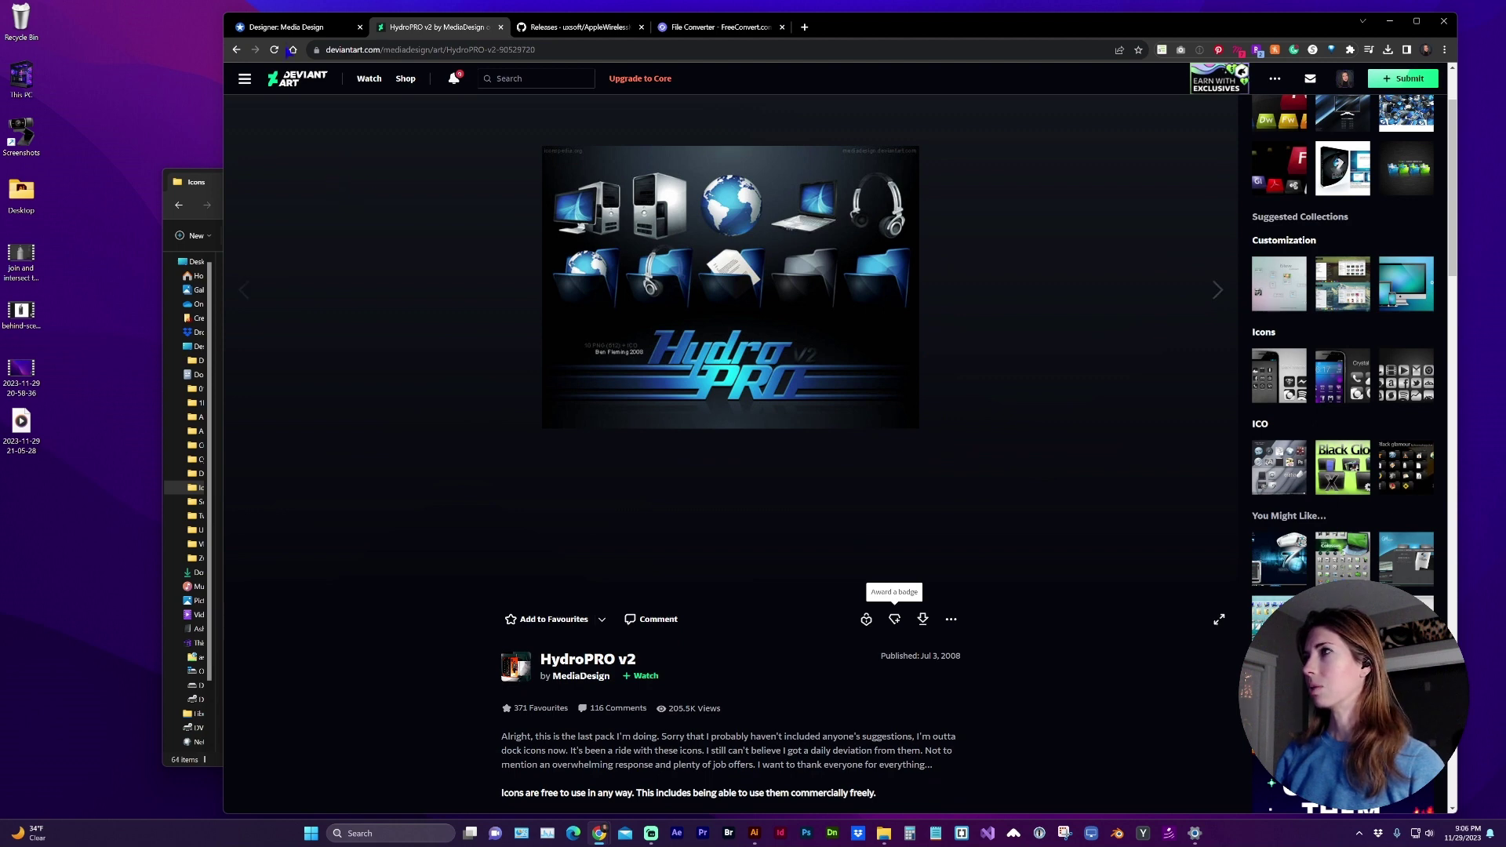
Switch to the IconArchive Media Design page listing the Hydropro icon packs
click(289, 27)
click(879, 398)
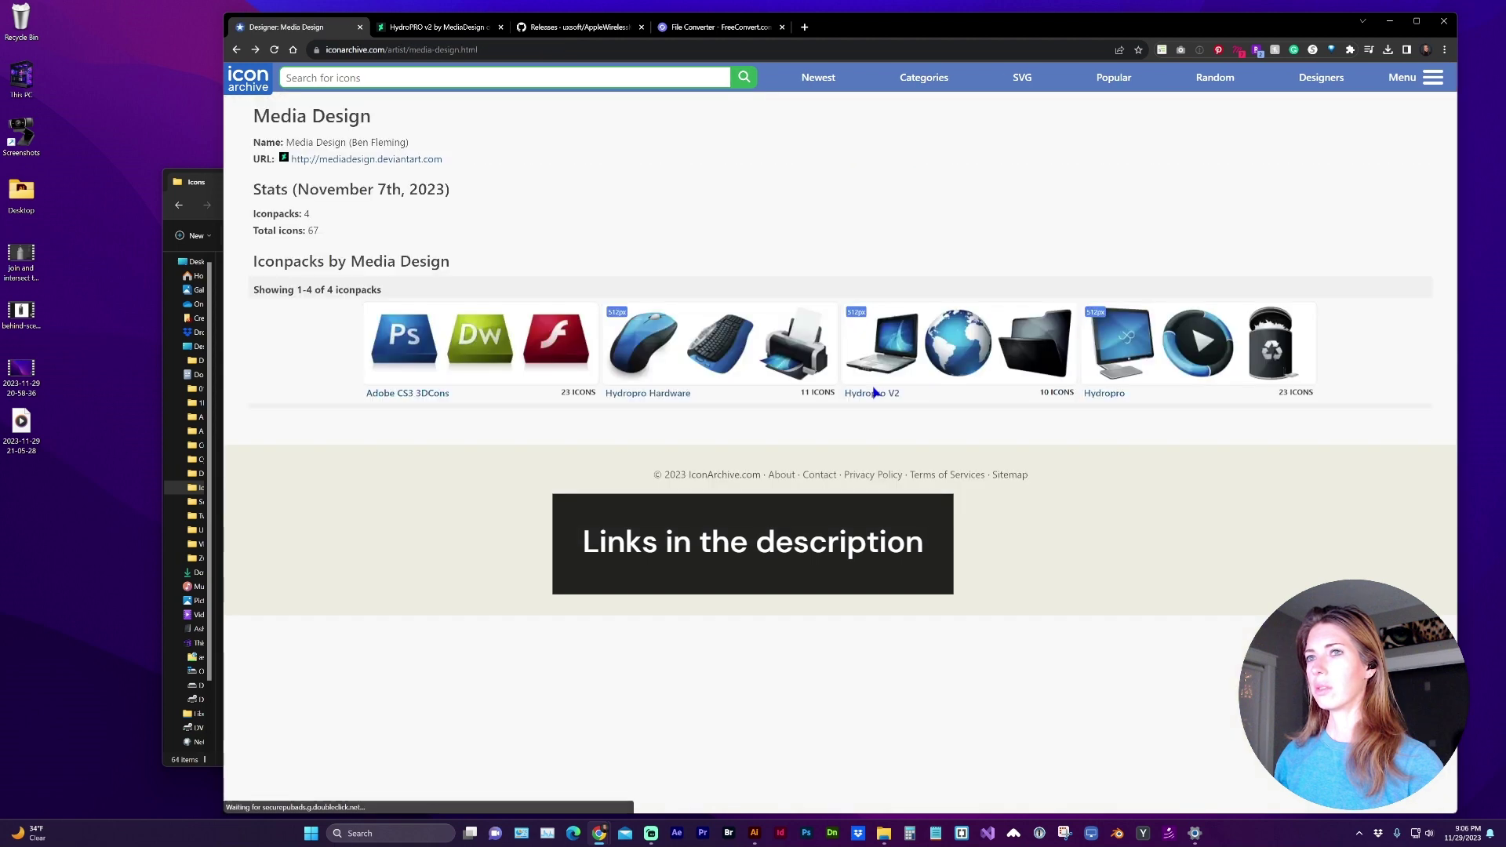
View the Hydropro Hardware pack, go back to the Media Design page and reveal the Icons folder window
click(649, 396)
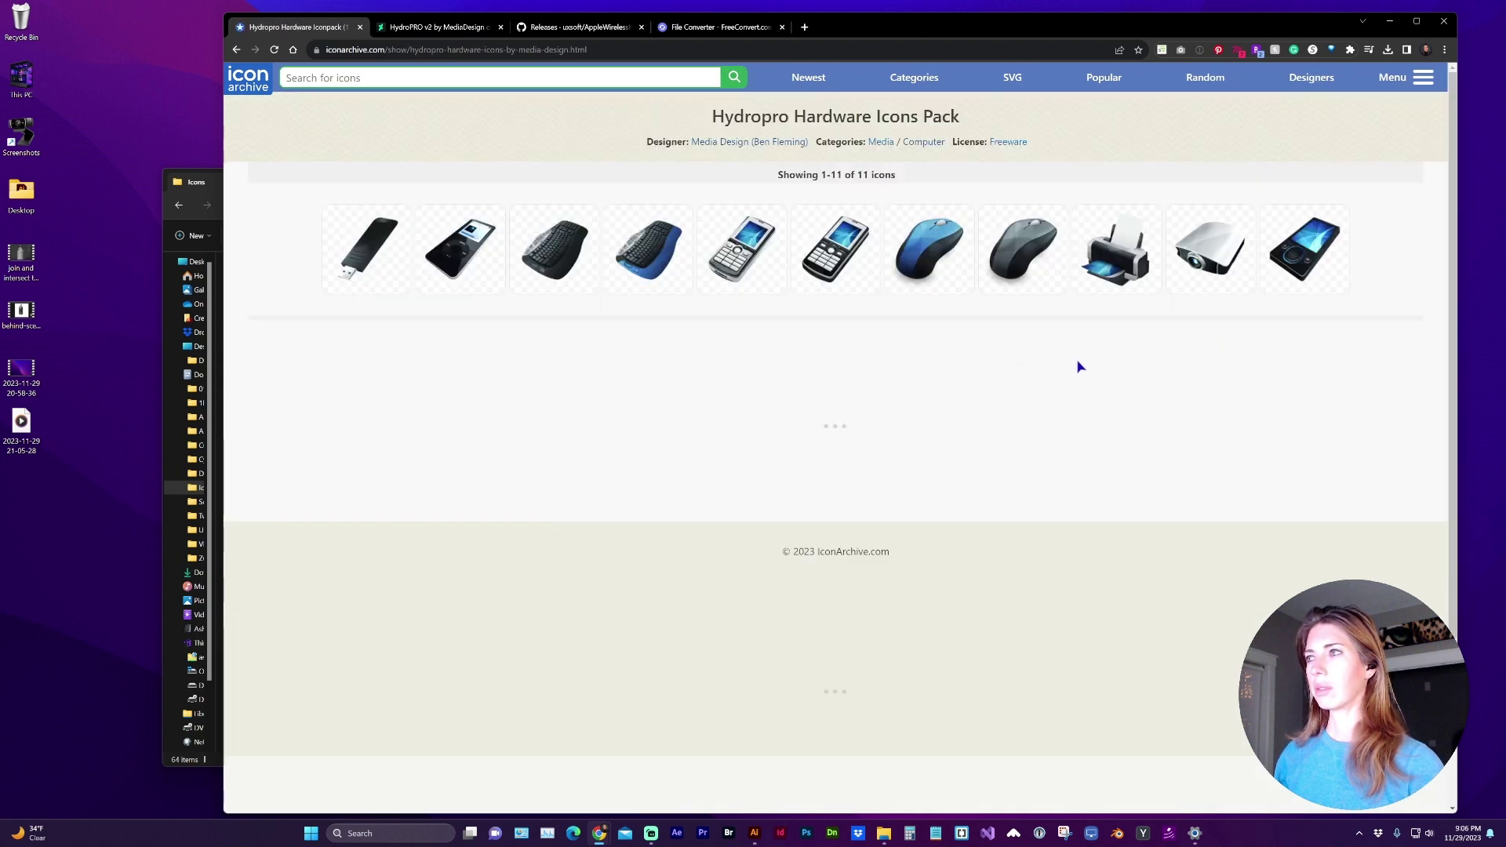
key(alt+Left)
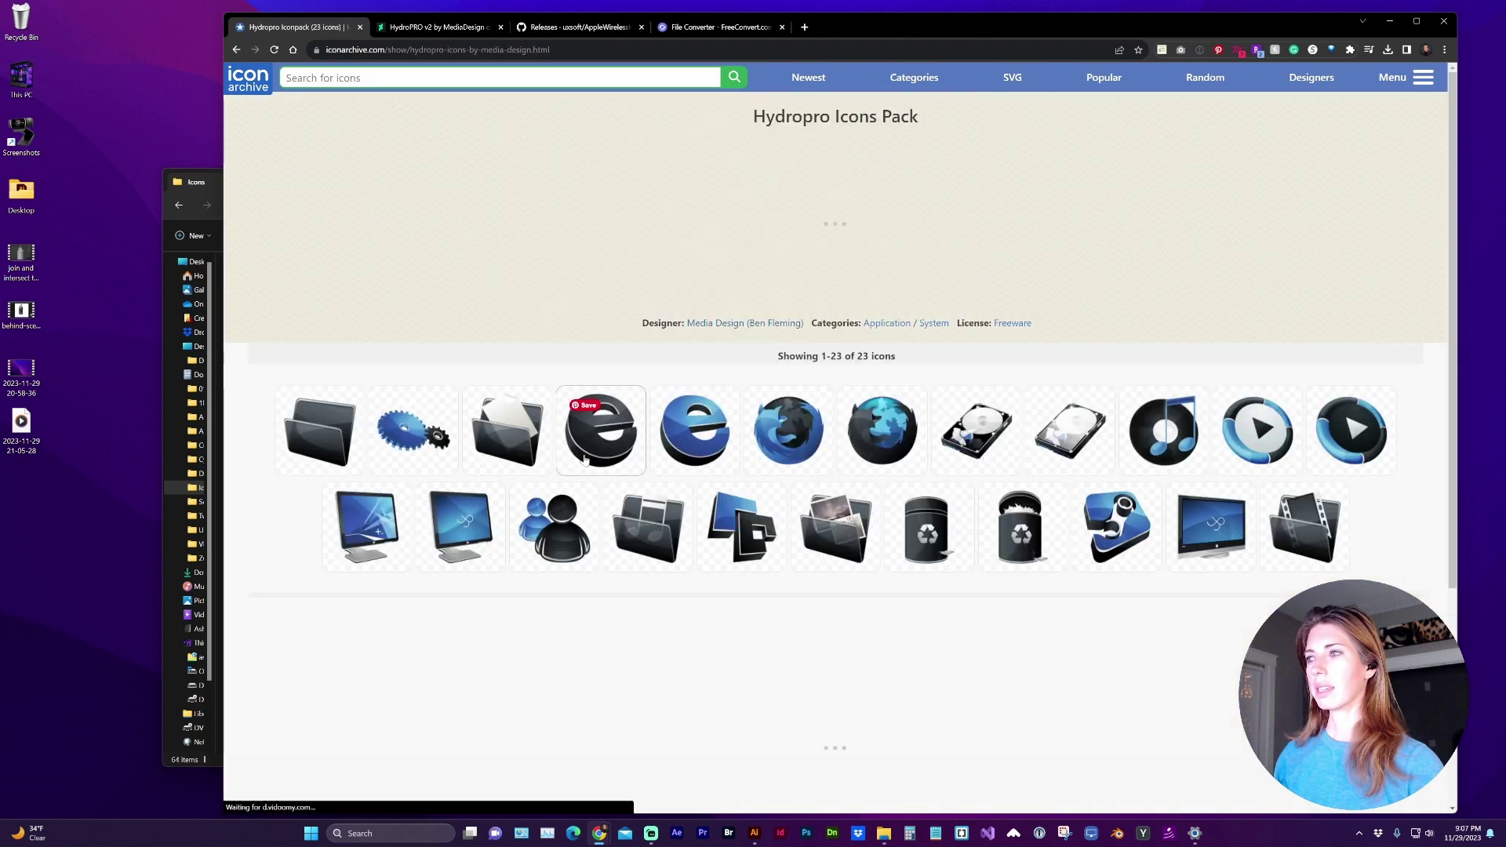
key(alt+Left)
drag(195, 181, 281, 164)
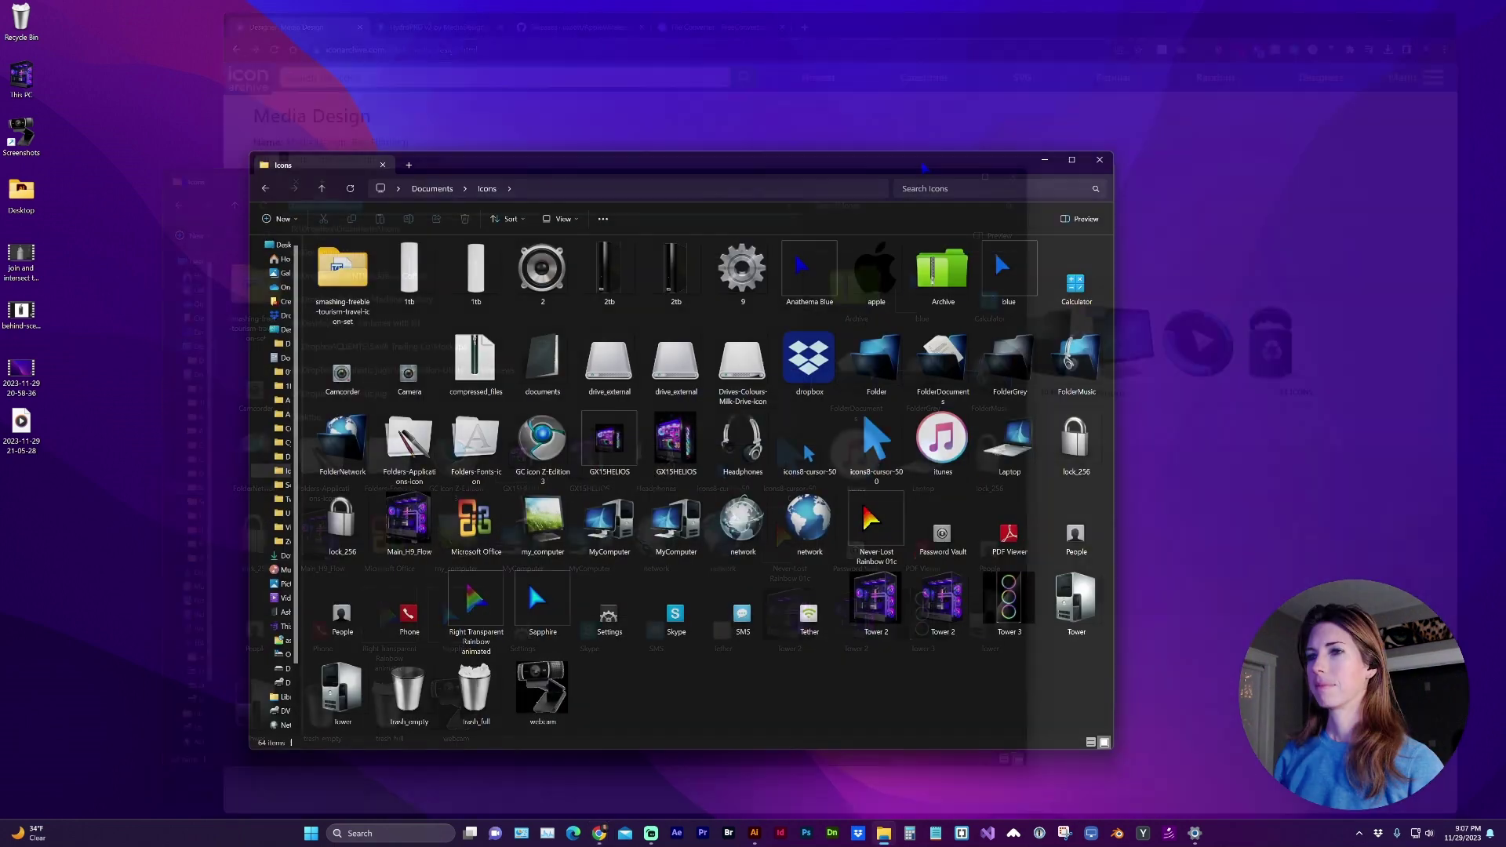